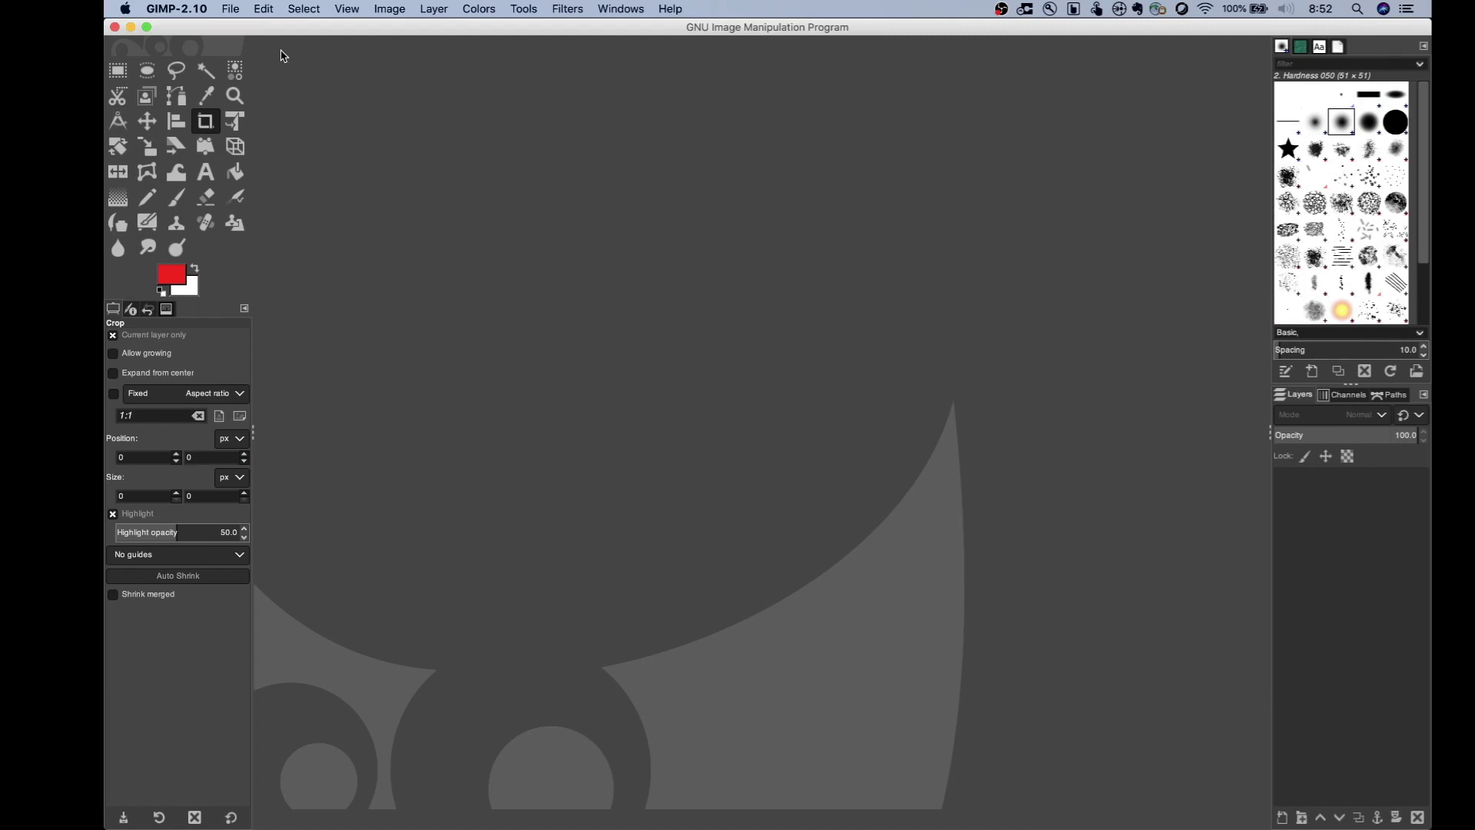
Create a new blank image 800 px wide and 480 px high
left_click(230, 10)
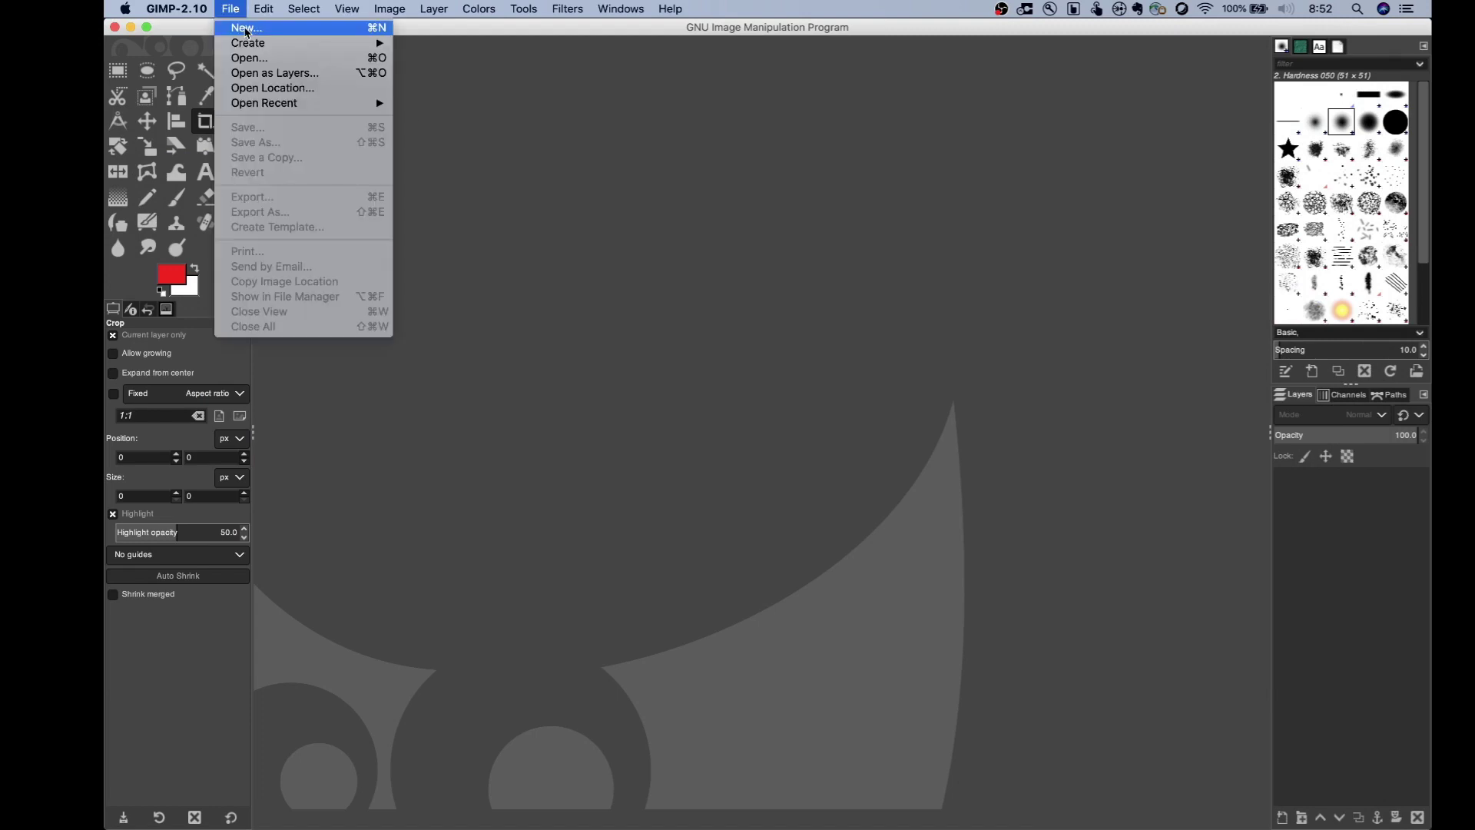
left_click(250, 27)
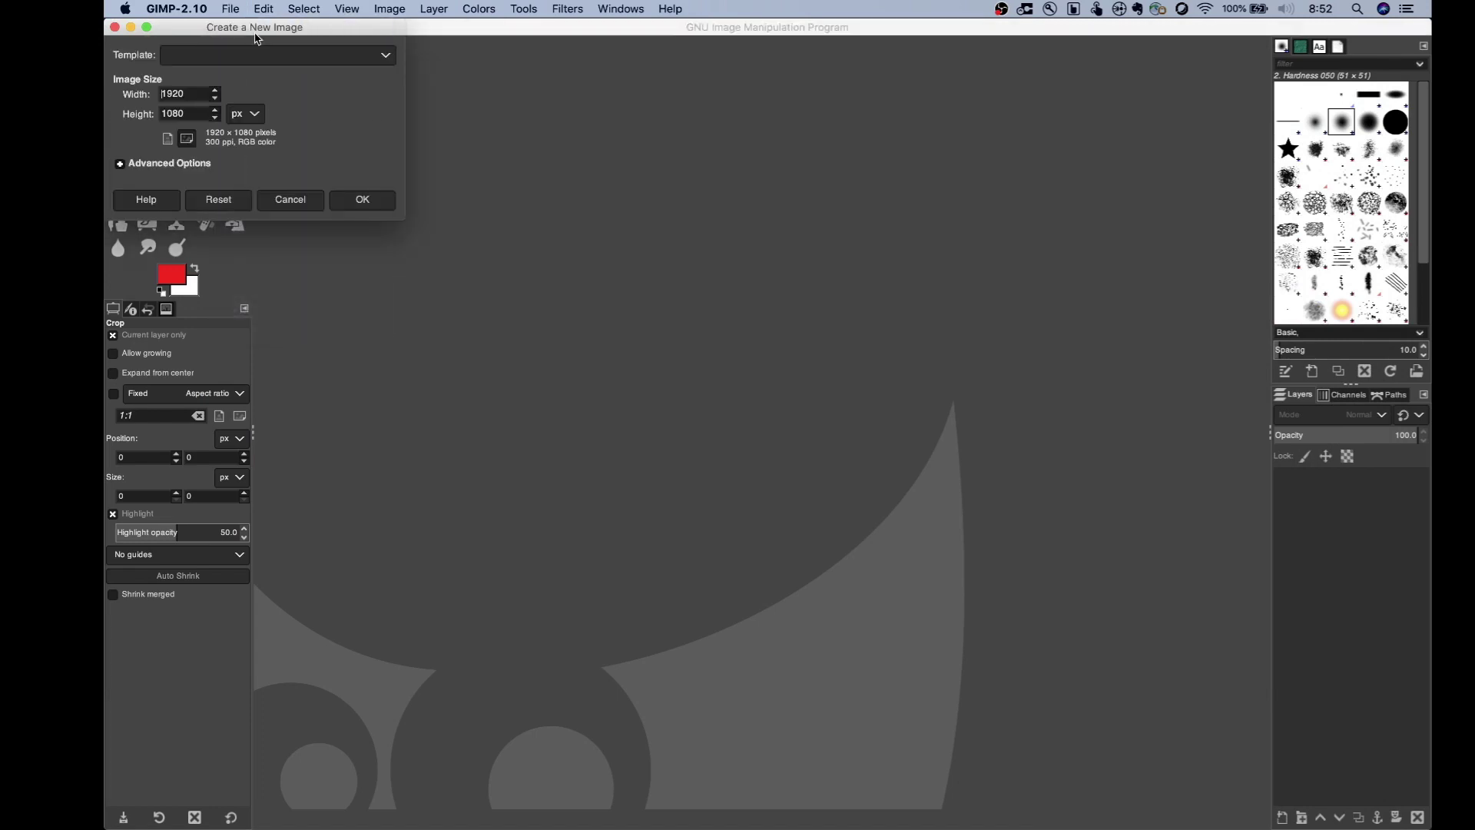
double_click(193, 95)
type("800")
double_click(203, 115)
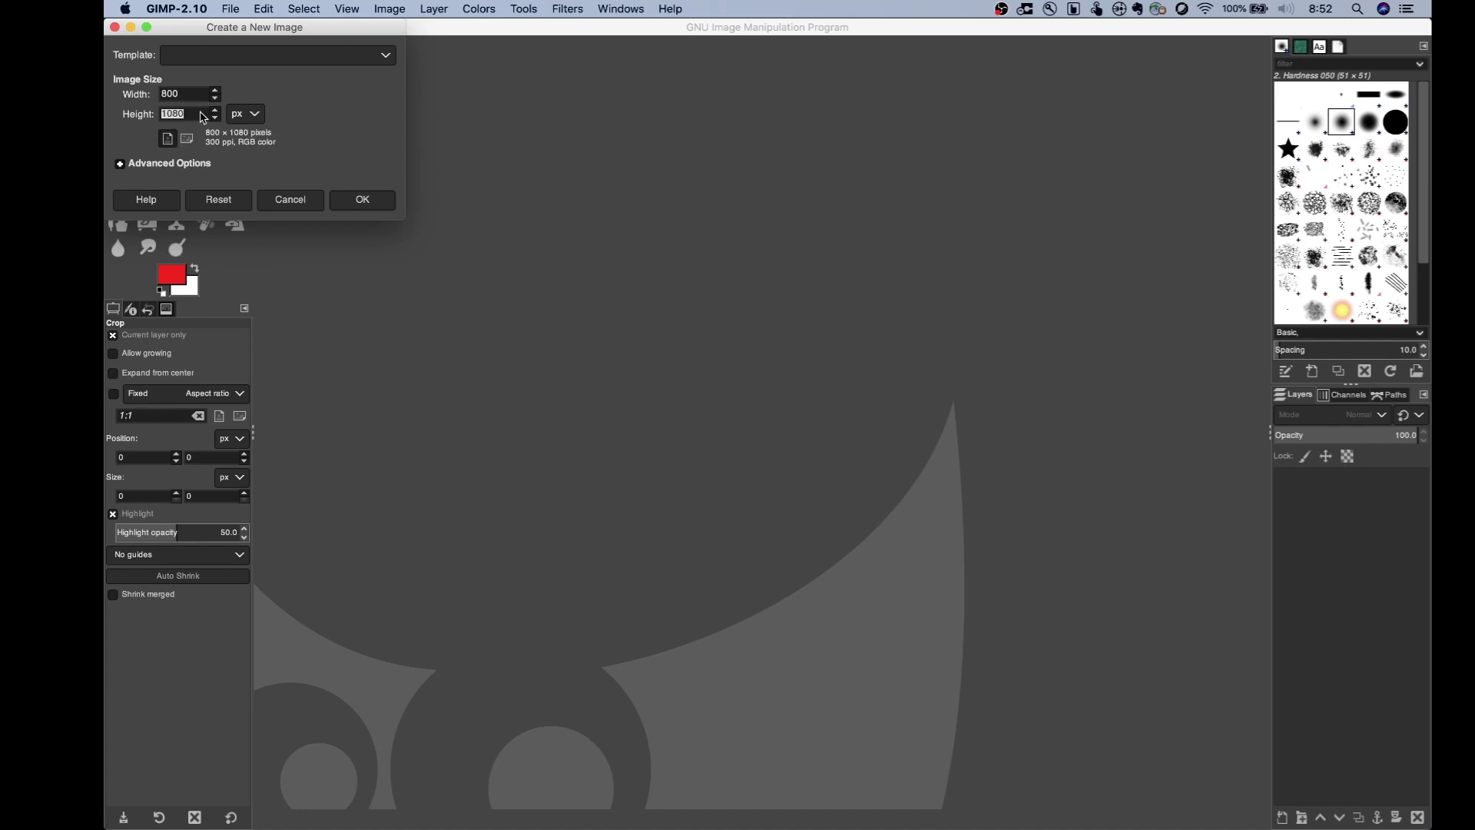
type("48")
left_click(254, 116)
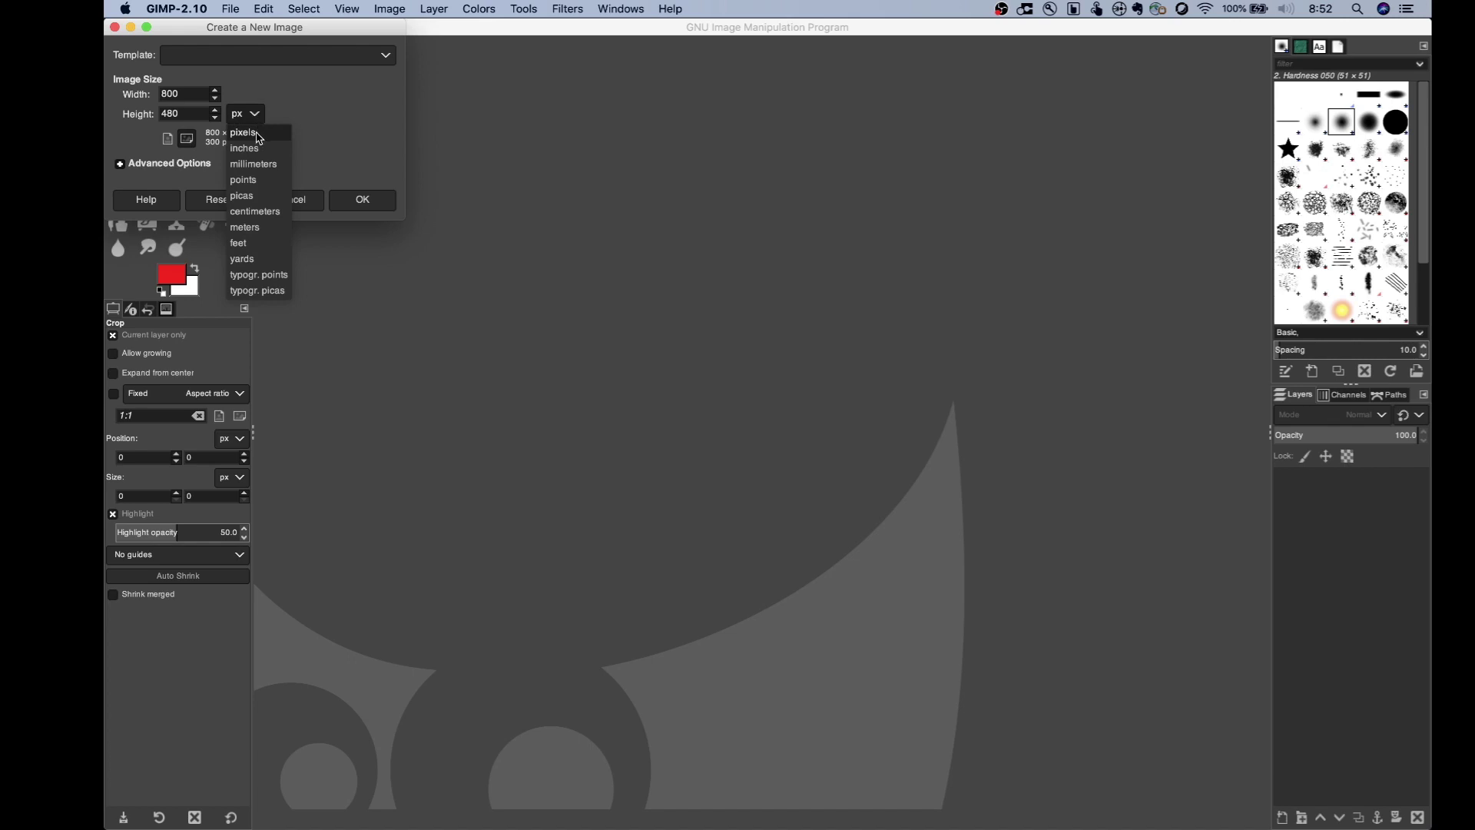
left_click(258, 136)
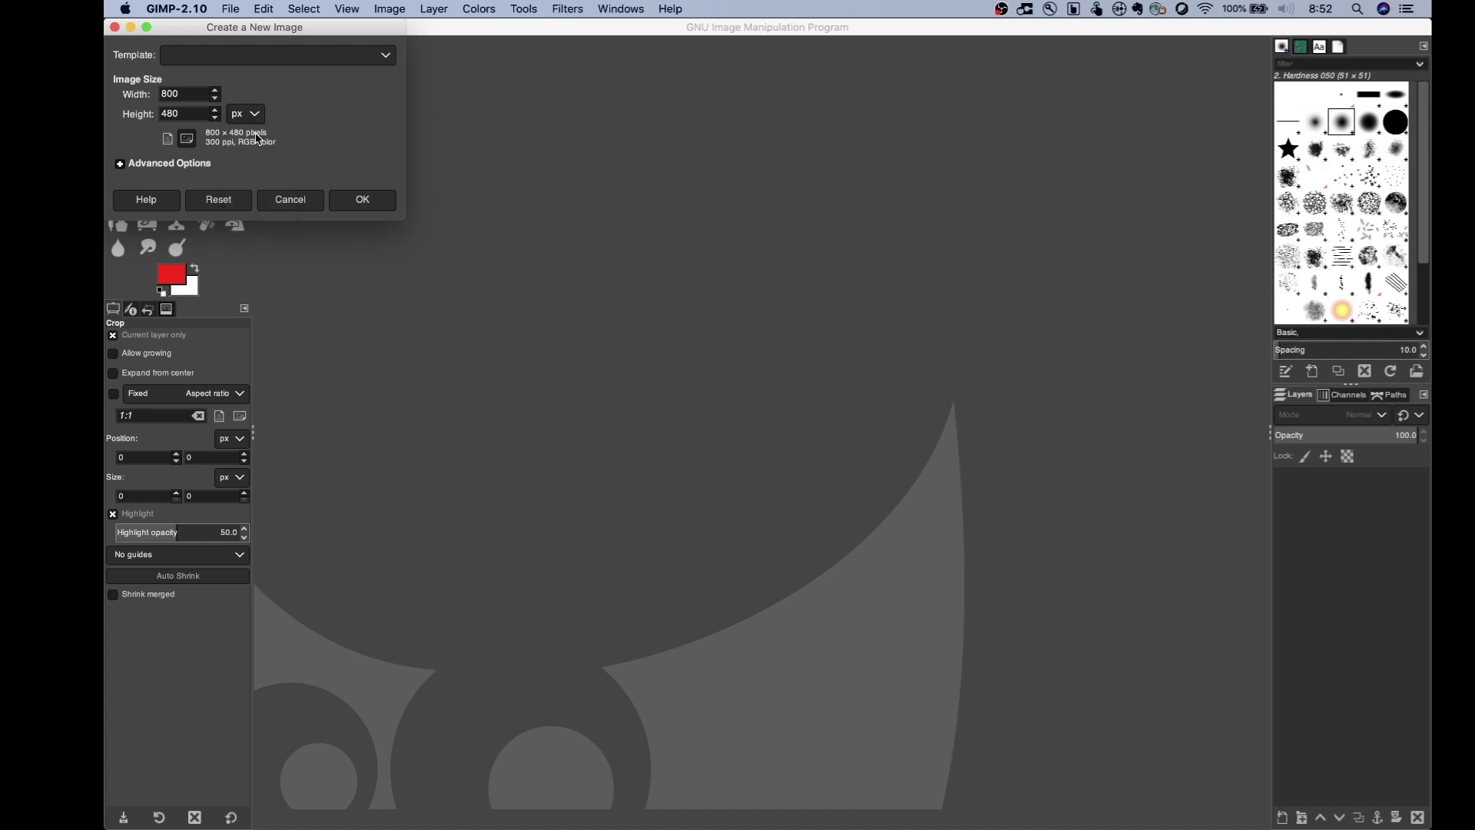
left_click(365, 200)
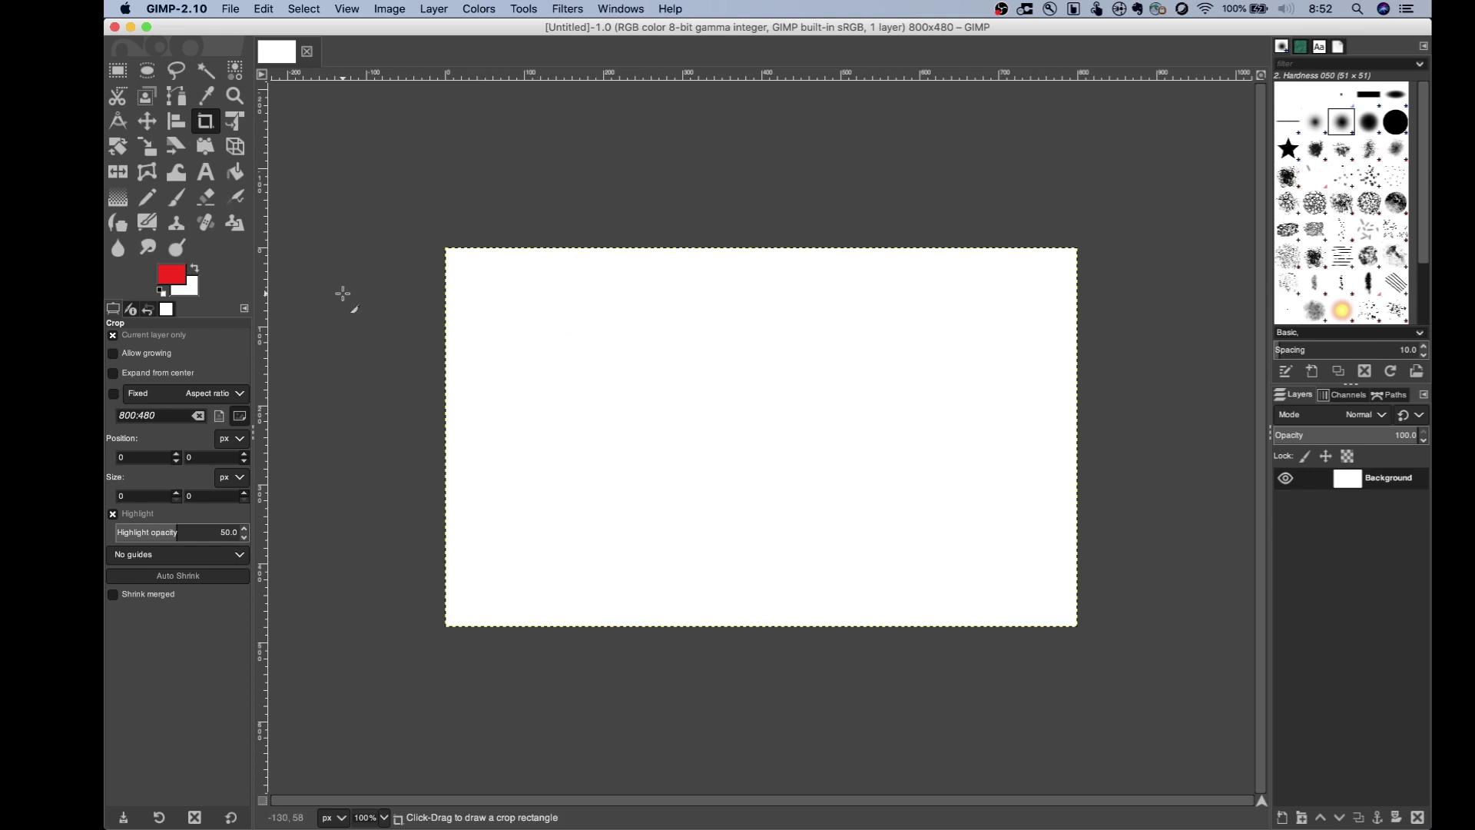
Set the background color to yellow (fffe00) and bucket-fill the whole canvas with it
left_click(195, 294)
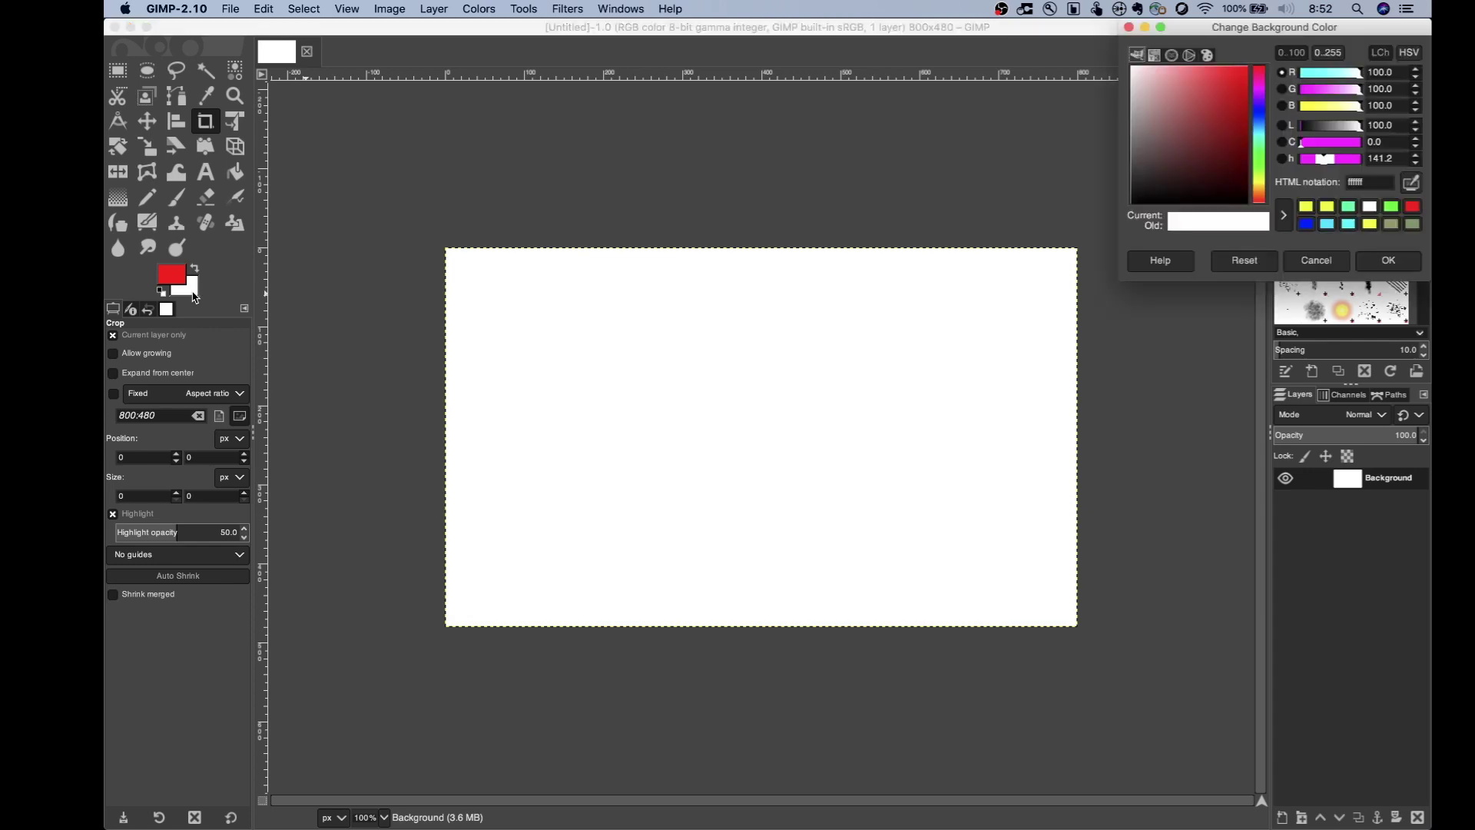
left_click_drag(1264, 151, 1264, 187)
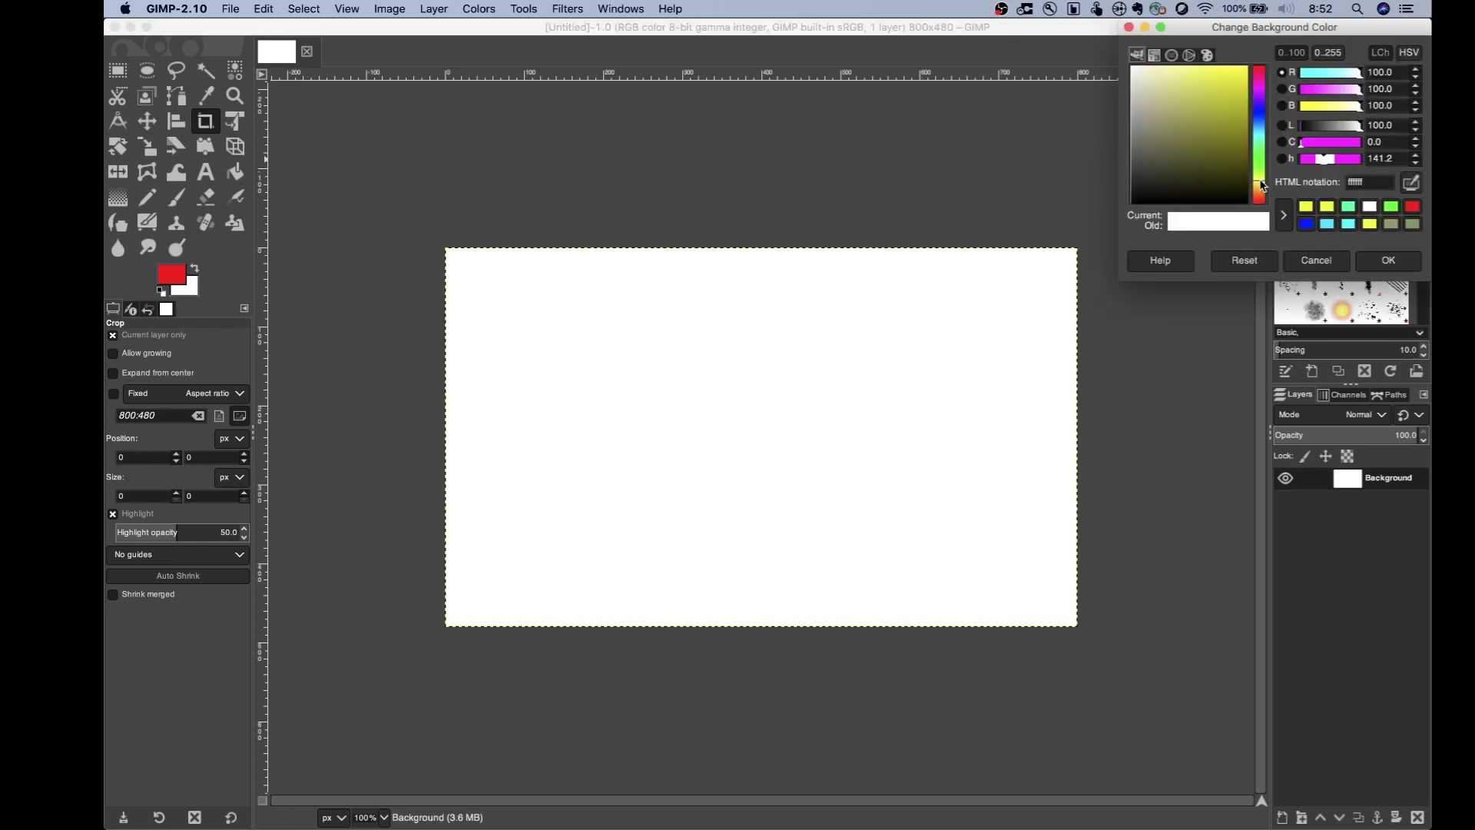
left_click(1169, 164)
left_click_drag(1169, 164, 1257, 64)
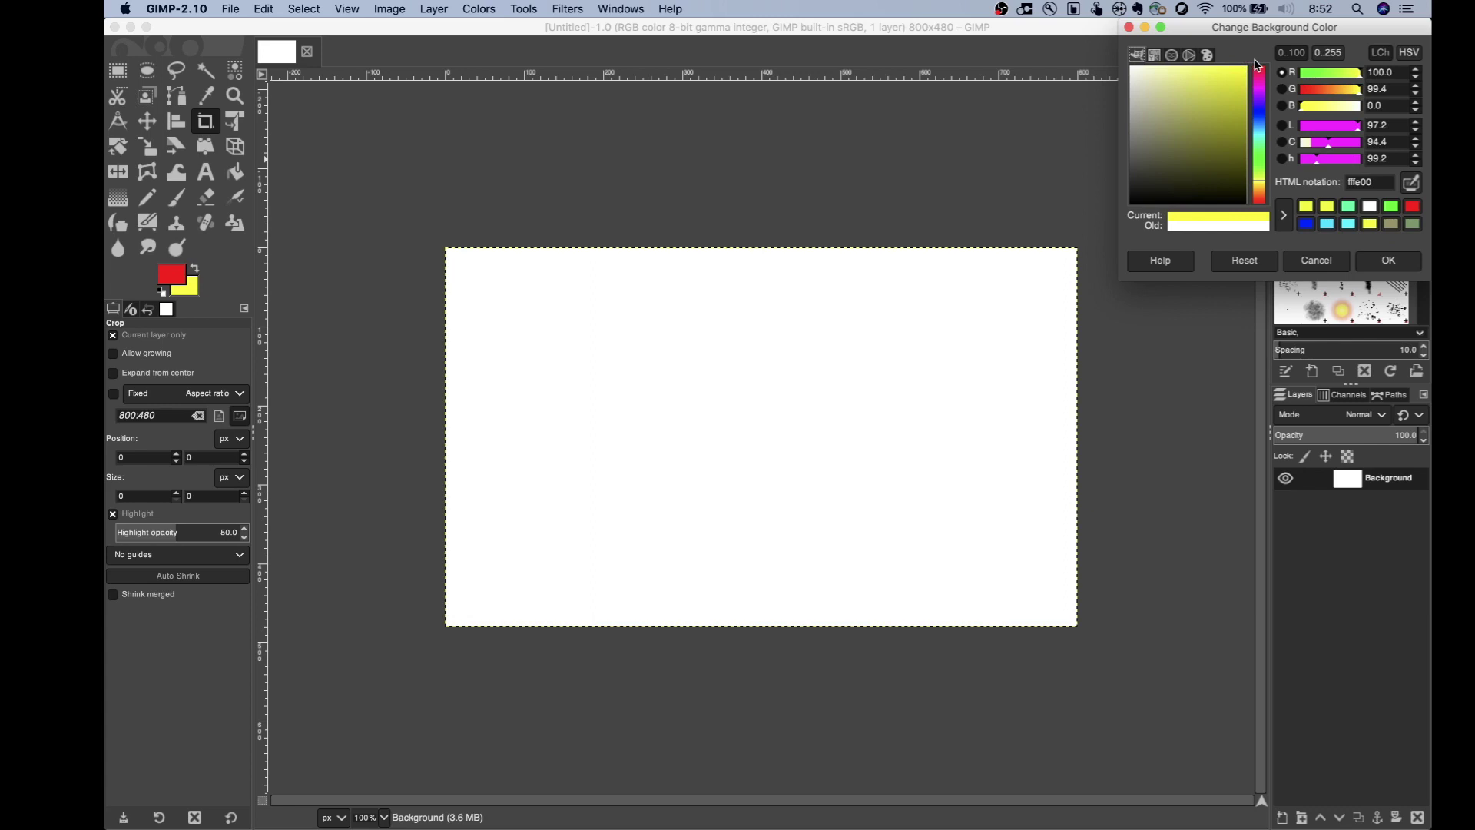
left_click(1375, 263)
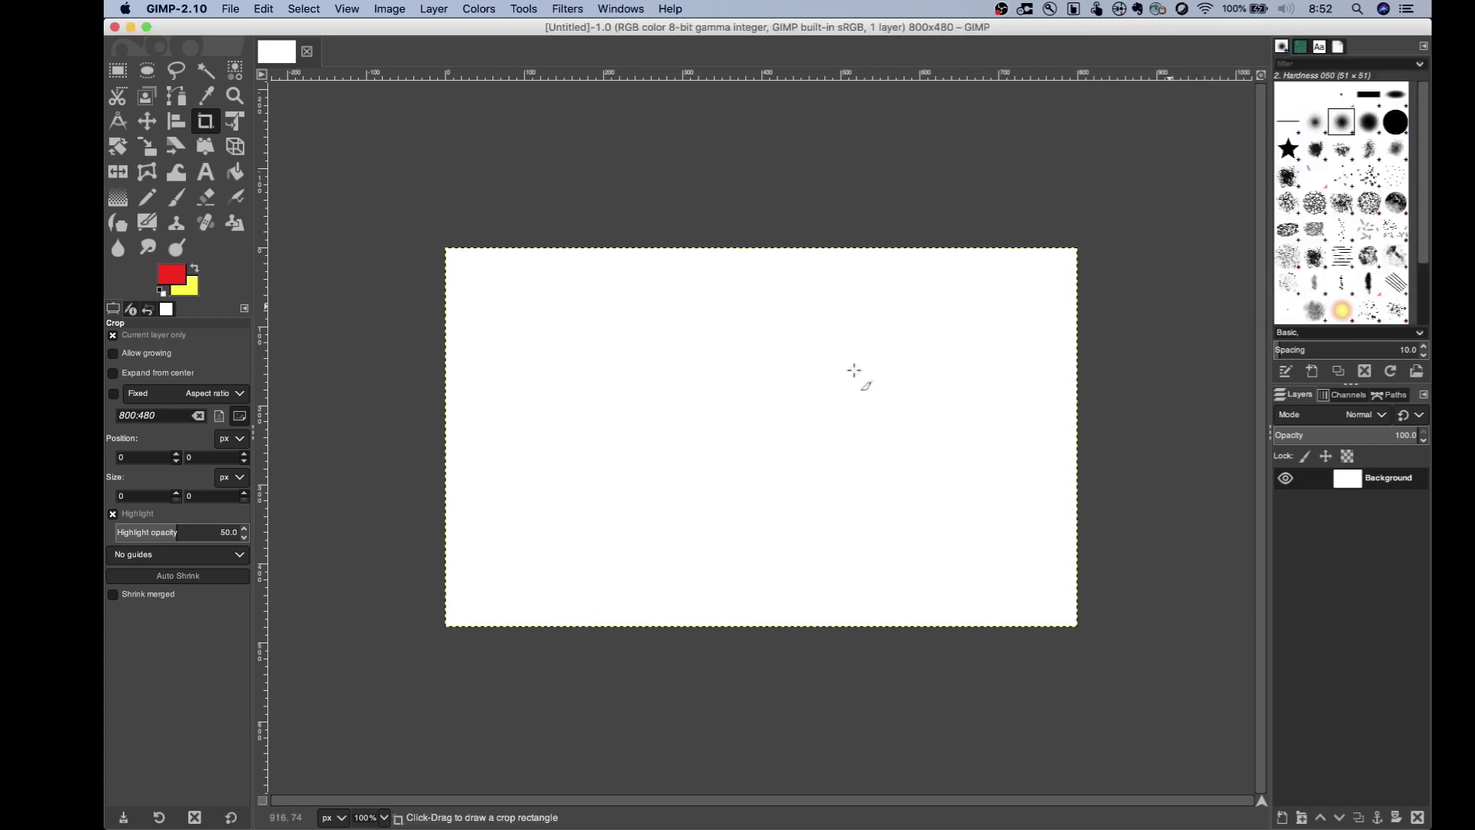
left_click(236, 177)
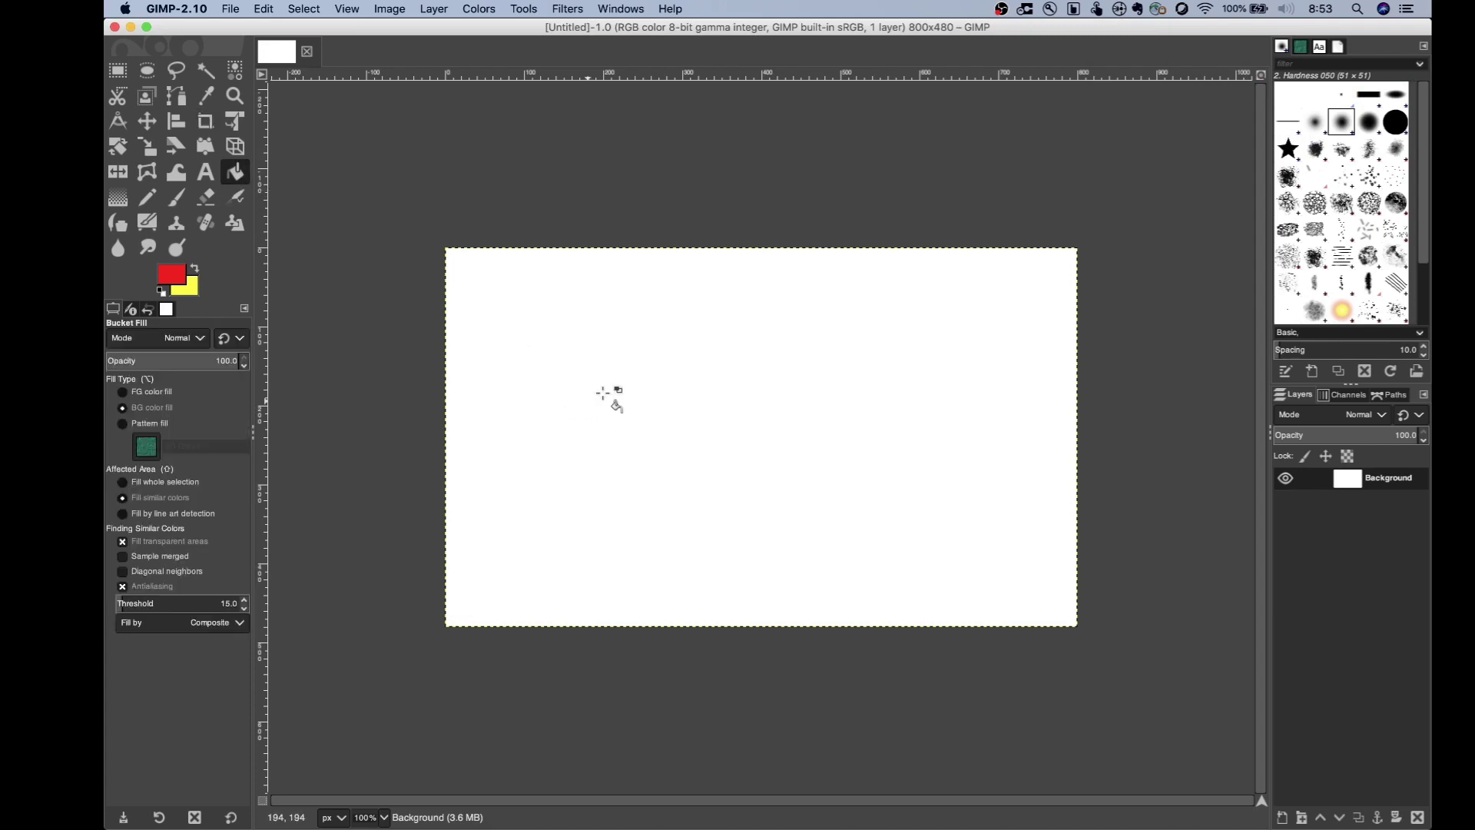
left_click(612, 386)
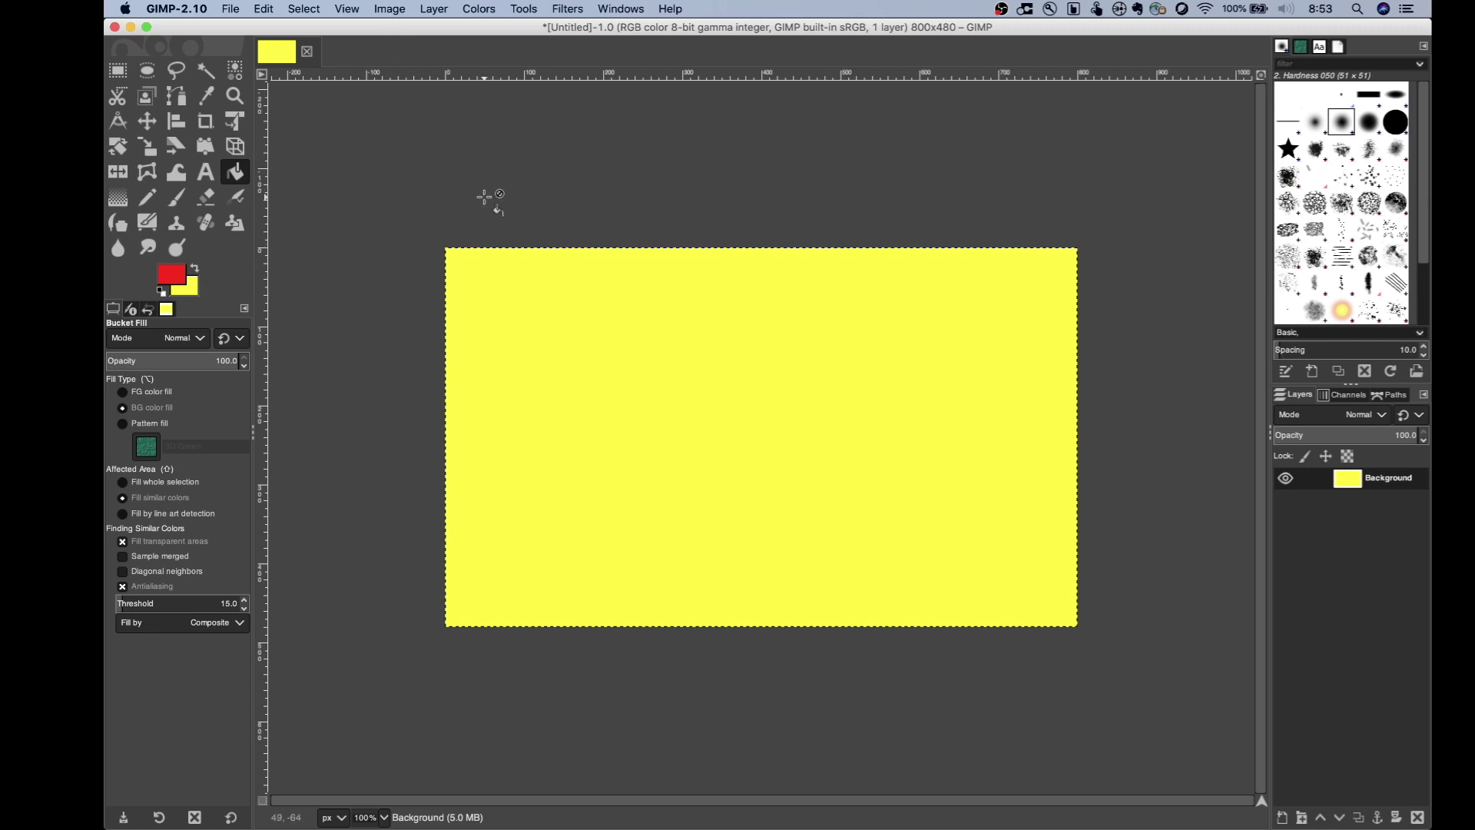
Add a horizontal guide at position 128
left_click(395, 13)
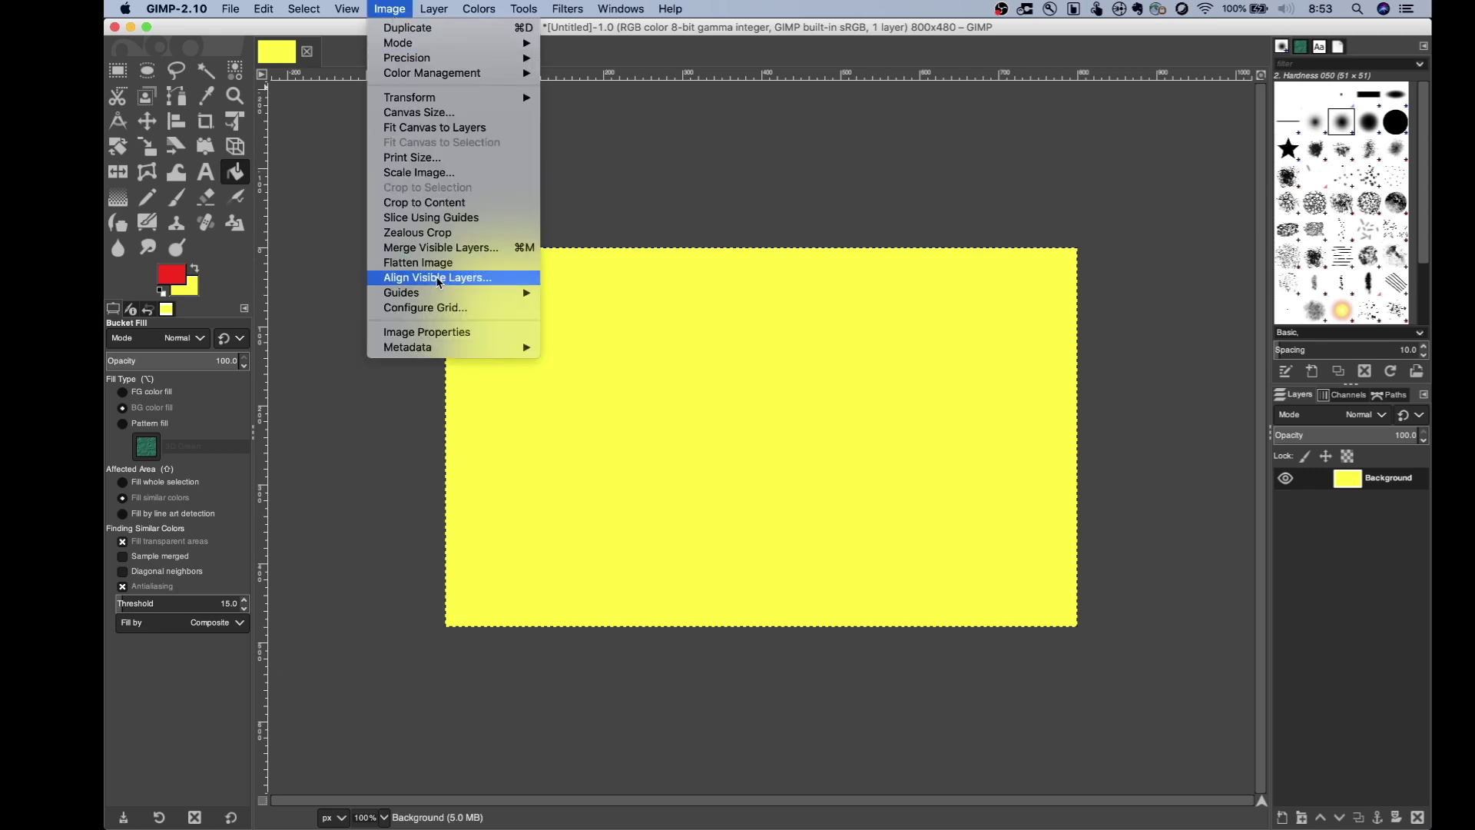
mouse_move(442, 296)
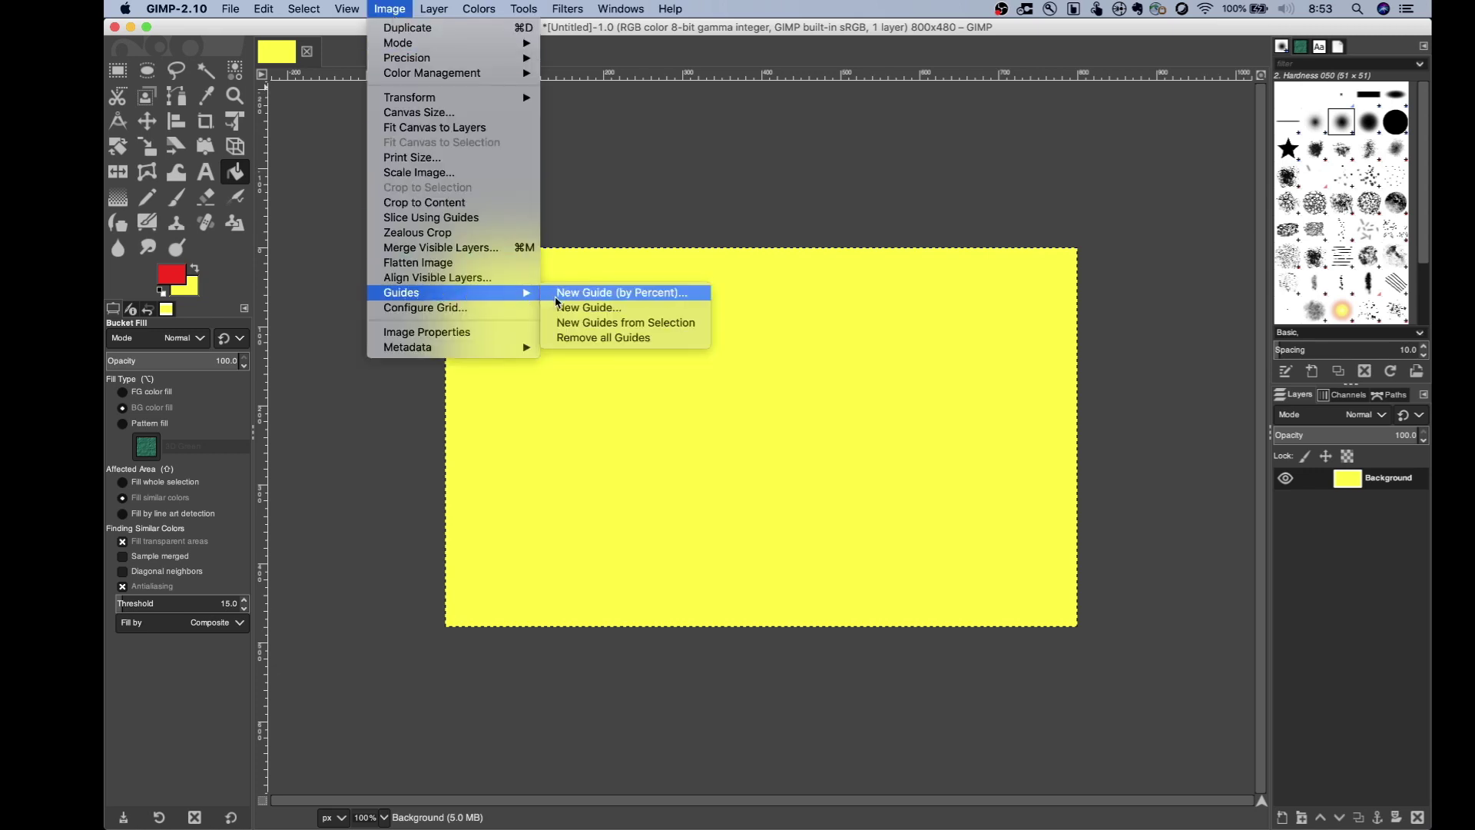
left_click(574, 310)
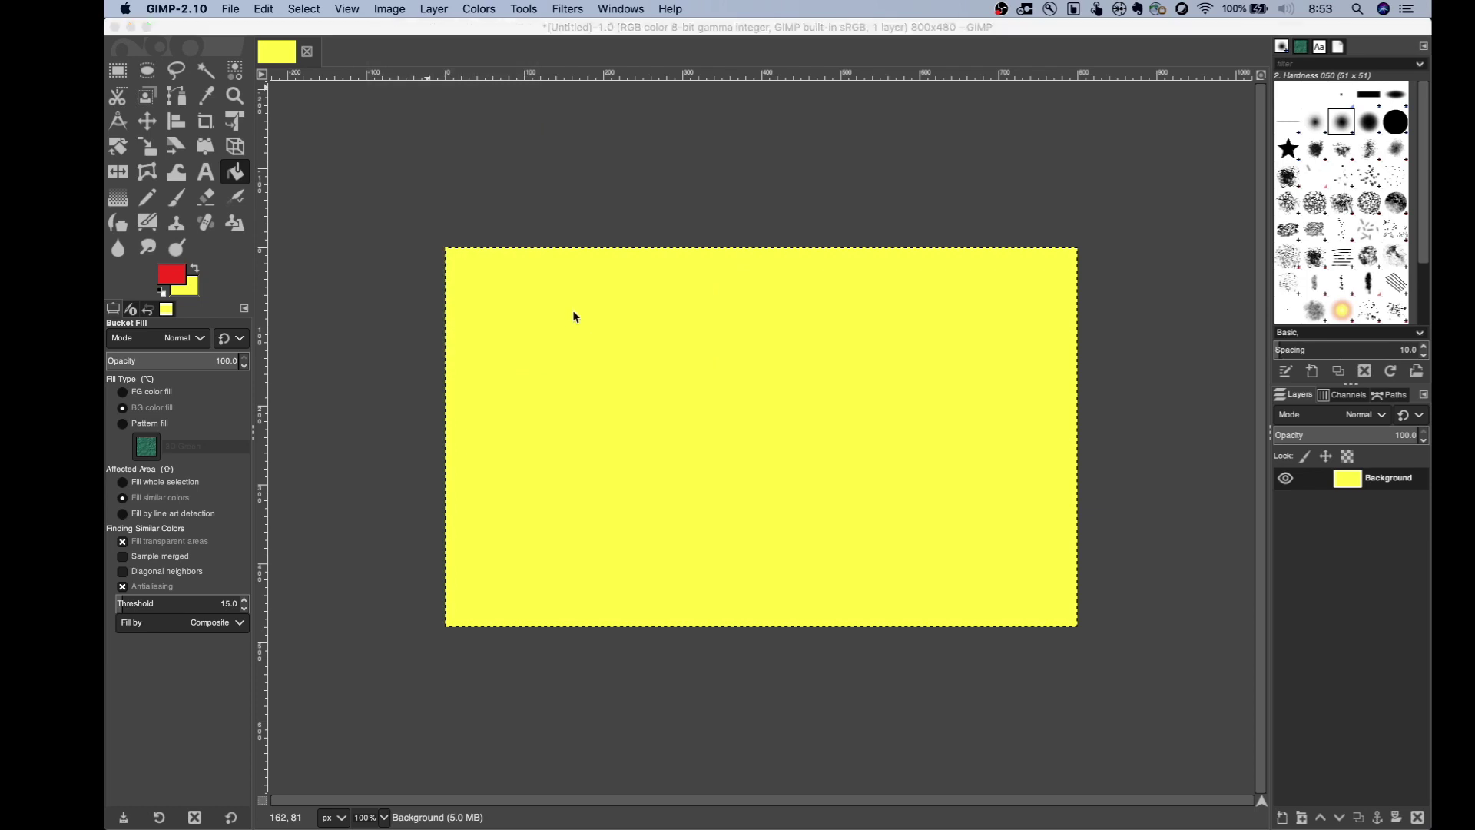
left_click(696, 387)
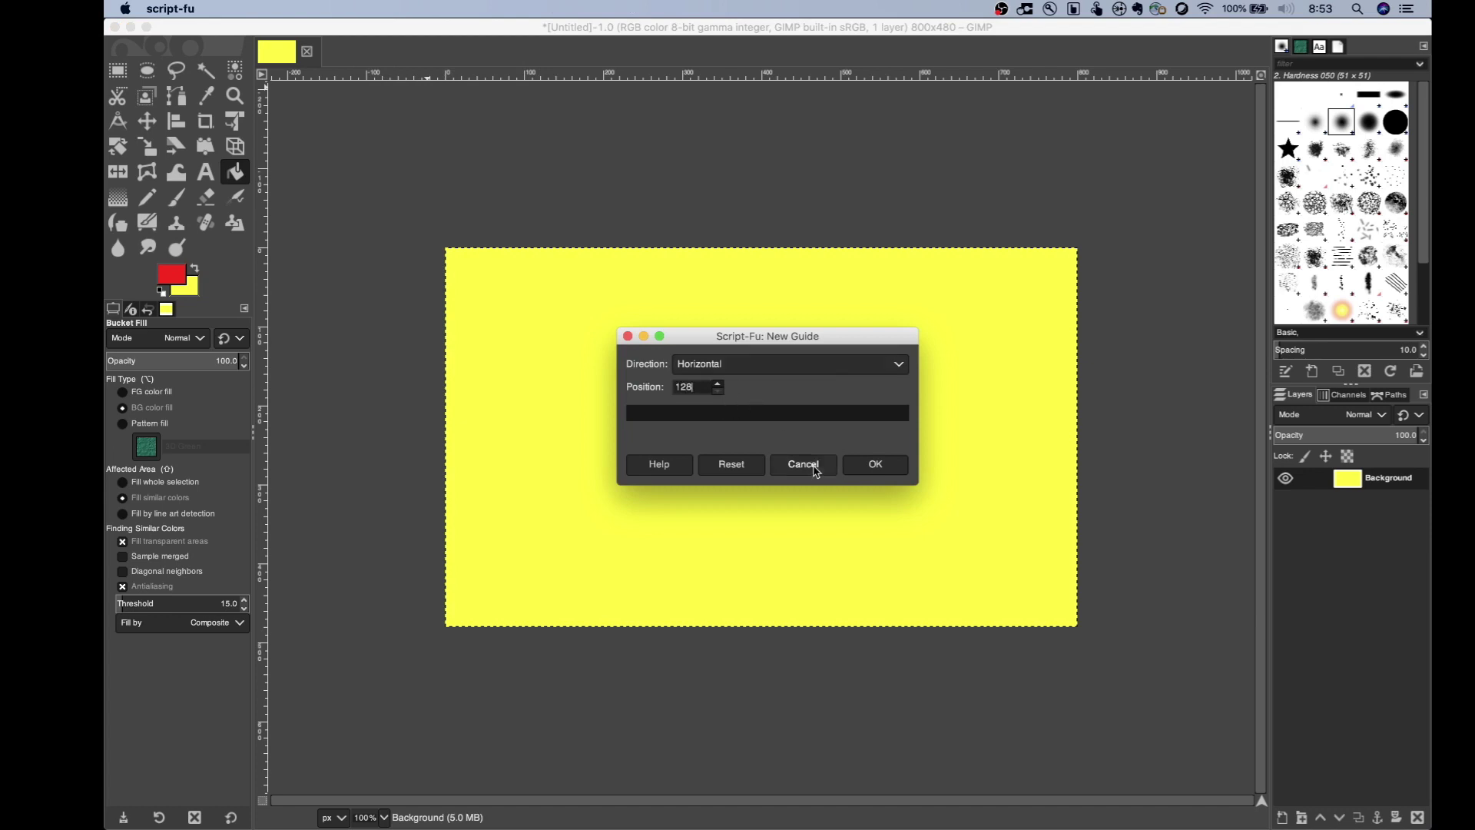
left_click(880, 470)
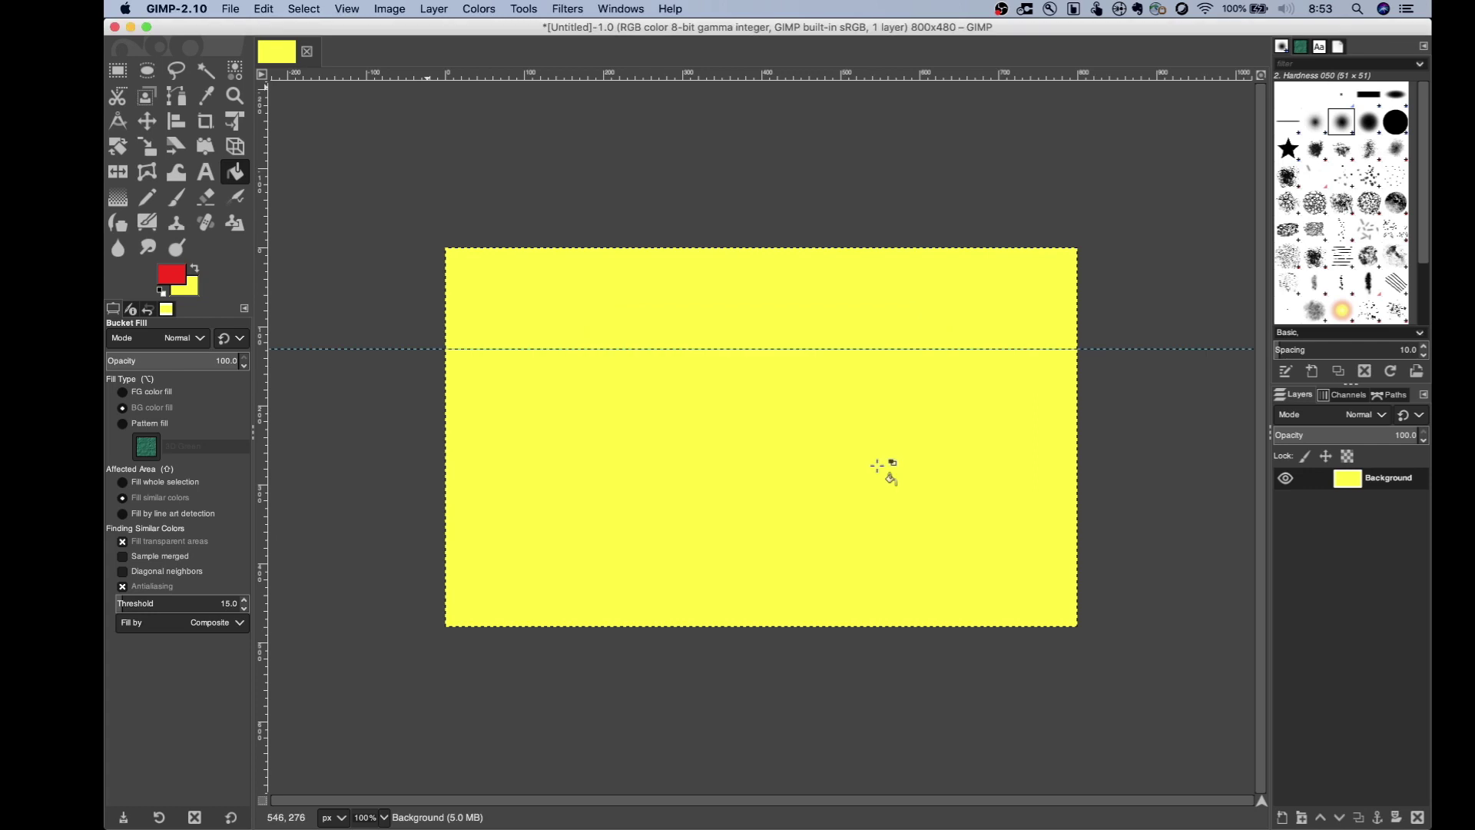
Add a vertical guide at position 280
left_click(390, 9)
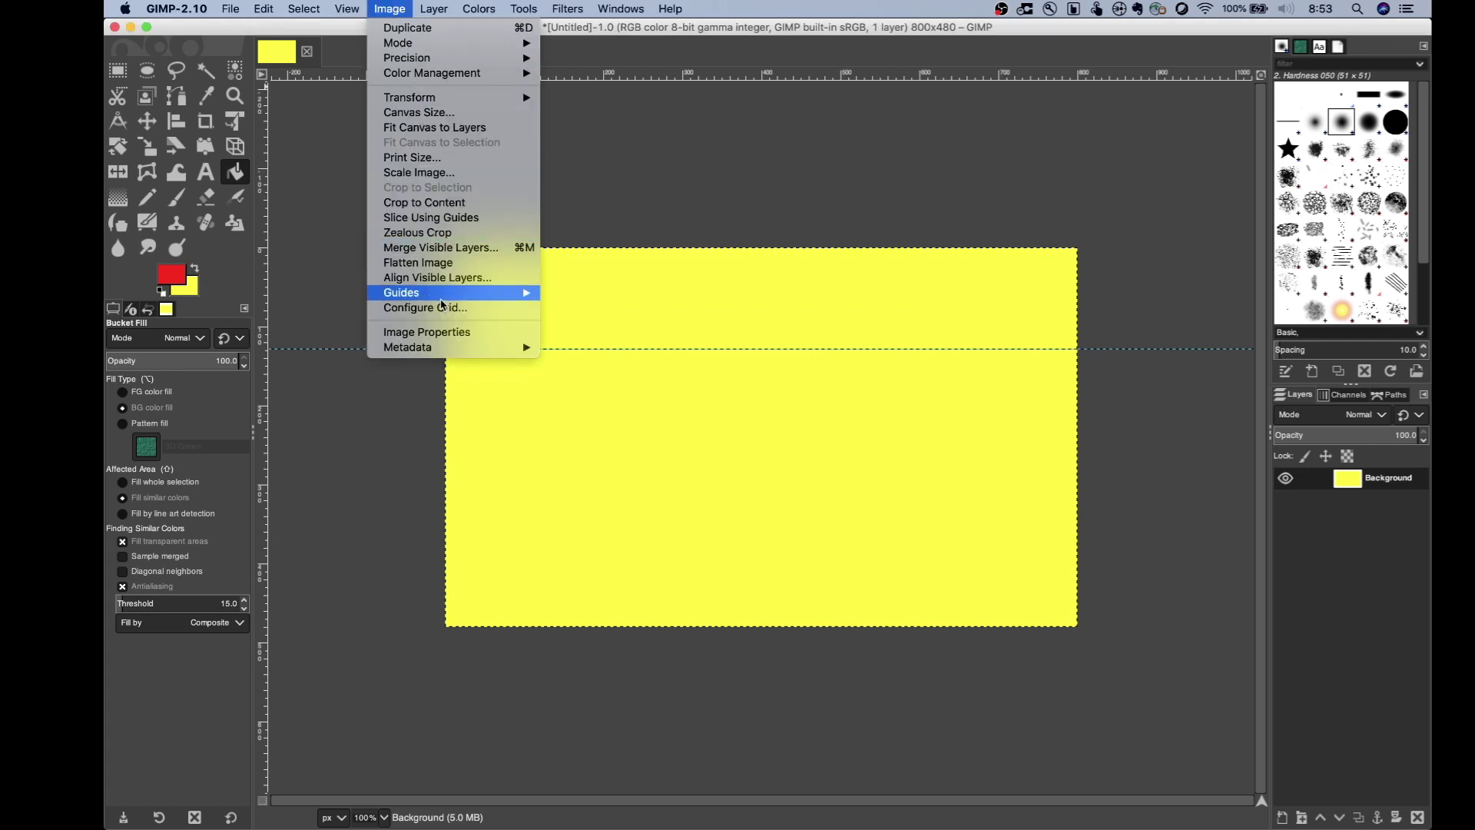
mouse_move(443, 305)
left_click(588, 308)
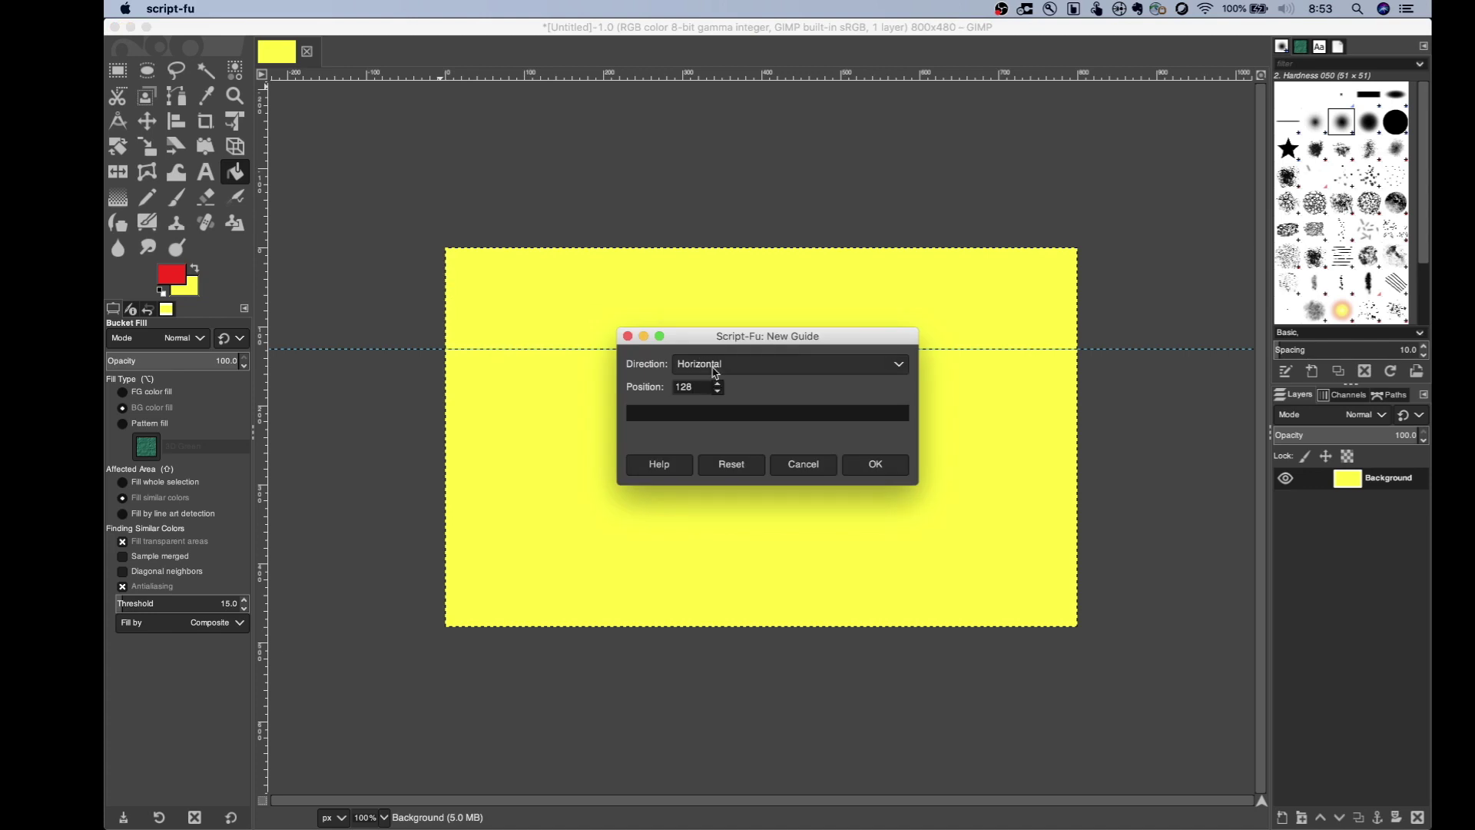
left_click(711, 372)
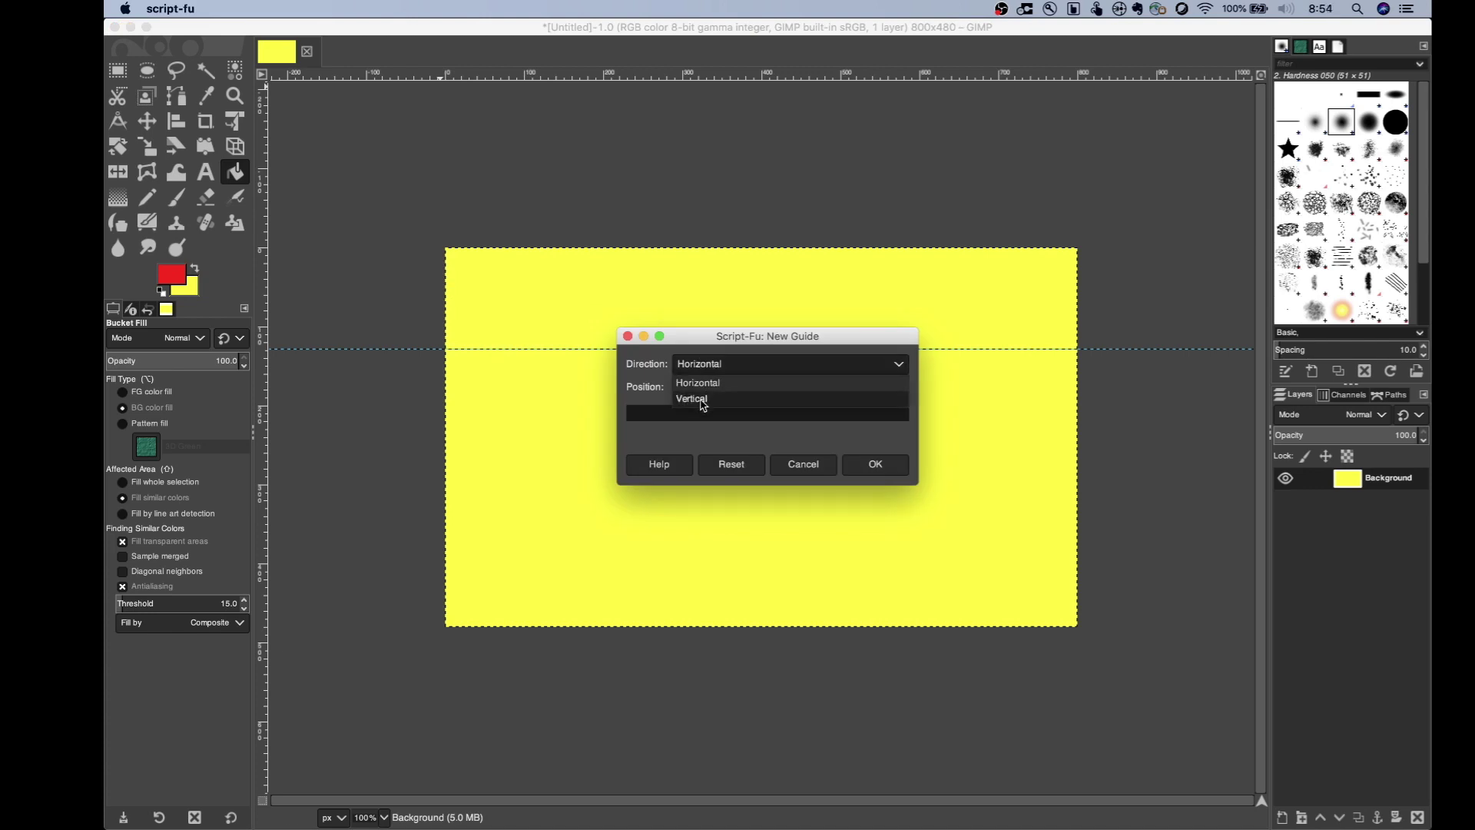
left_click(704, 400)
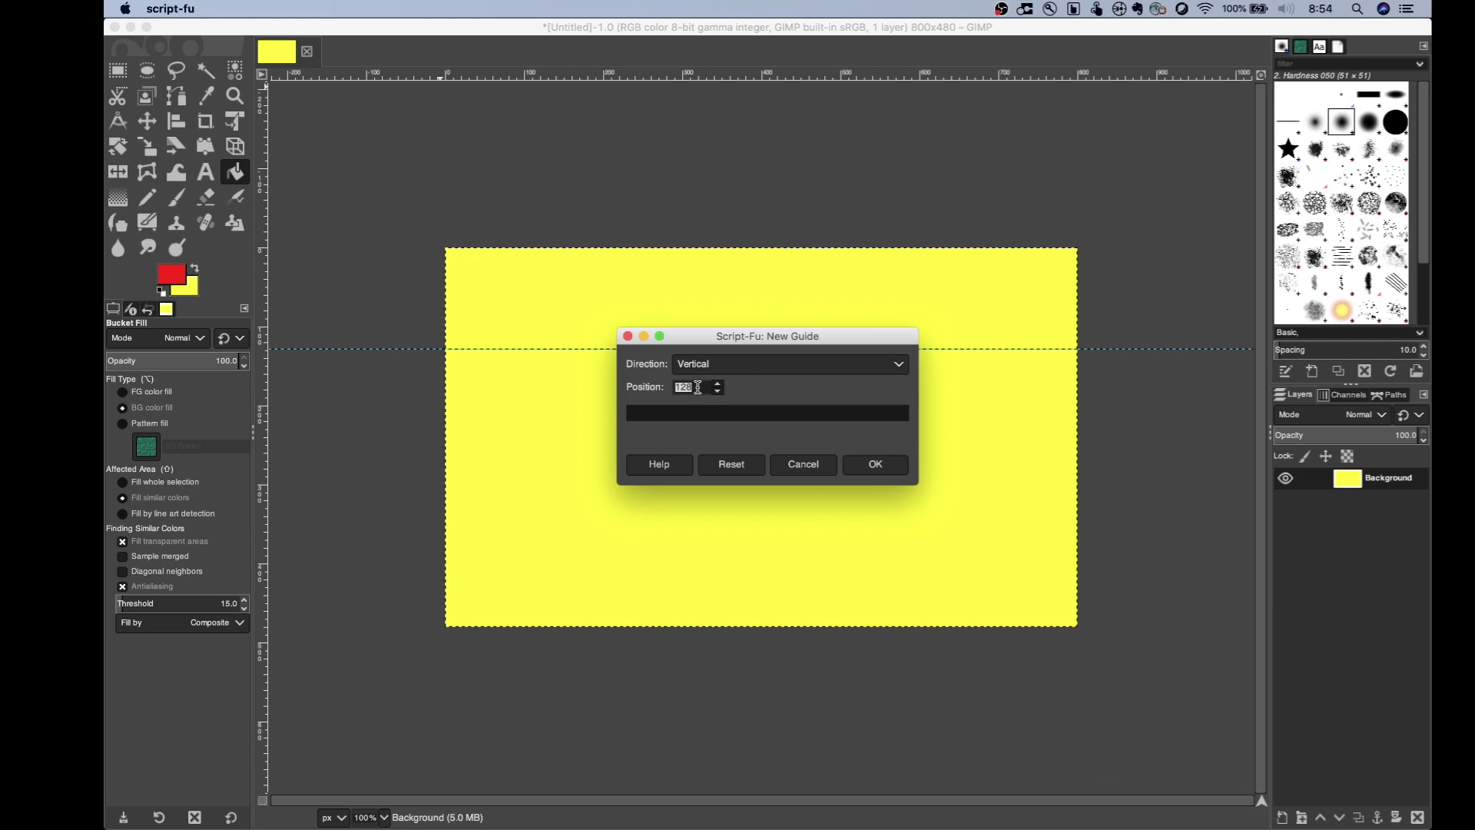
type("2")
left_click(874, 465)
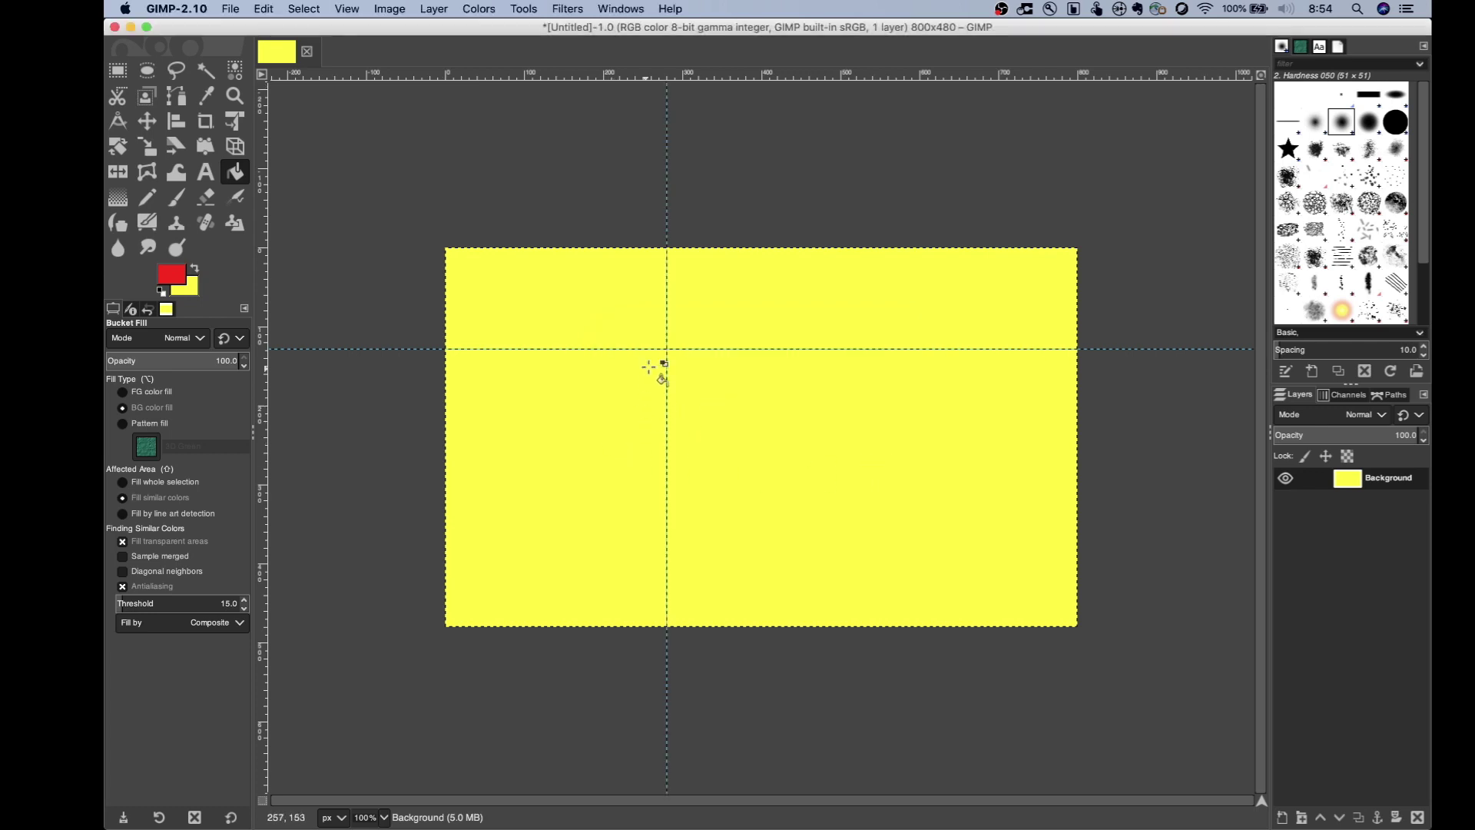
Add a second vertical guide at position 636
left_click(378, 9)
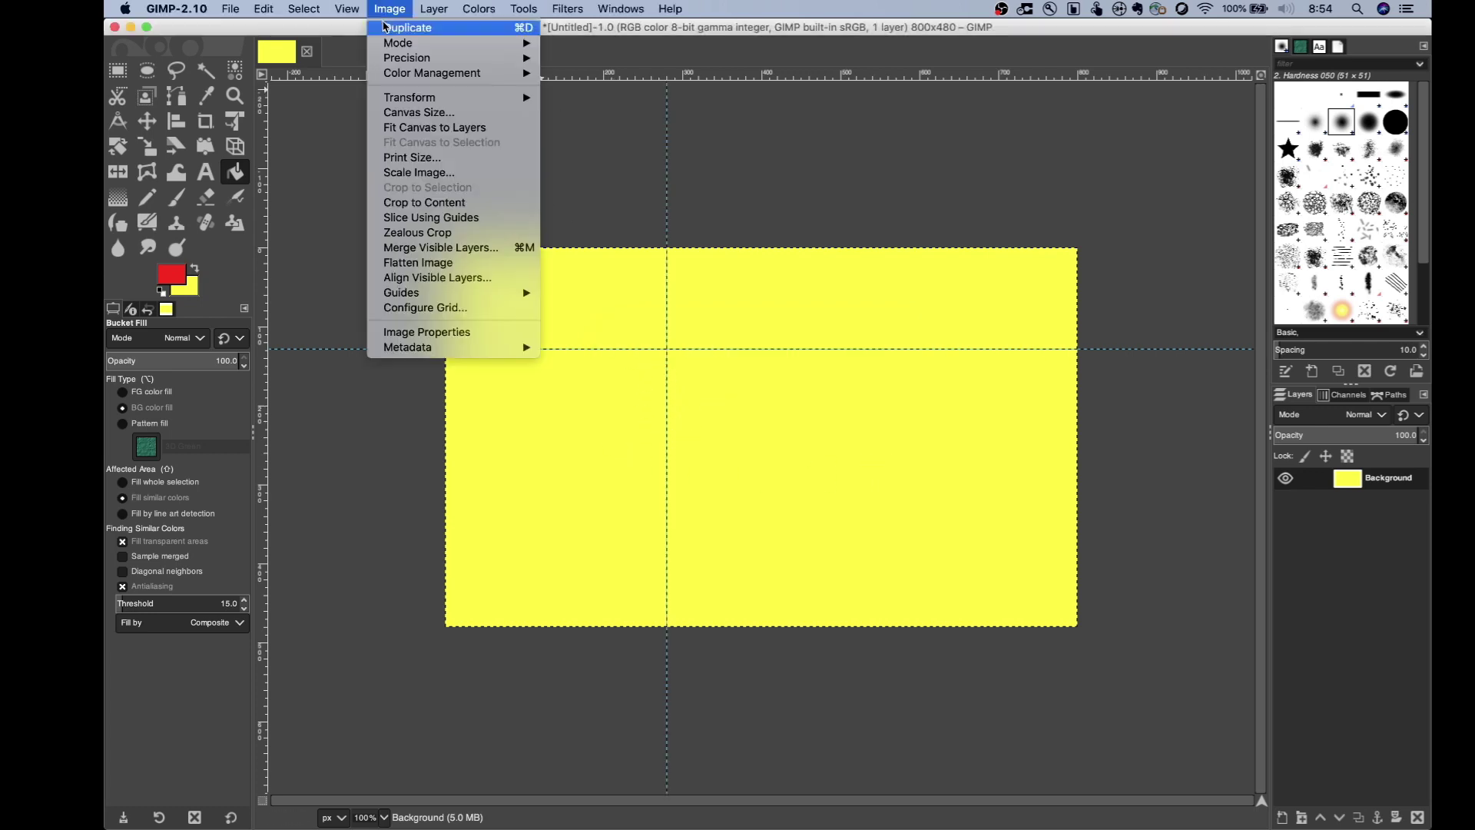
mouse_move(461, 293)
left_click(575, 309)
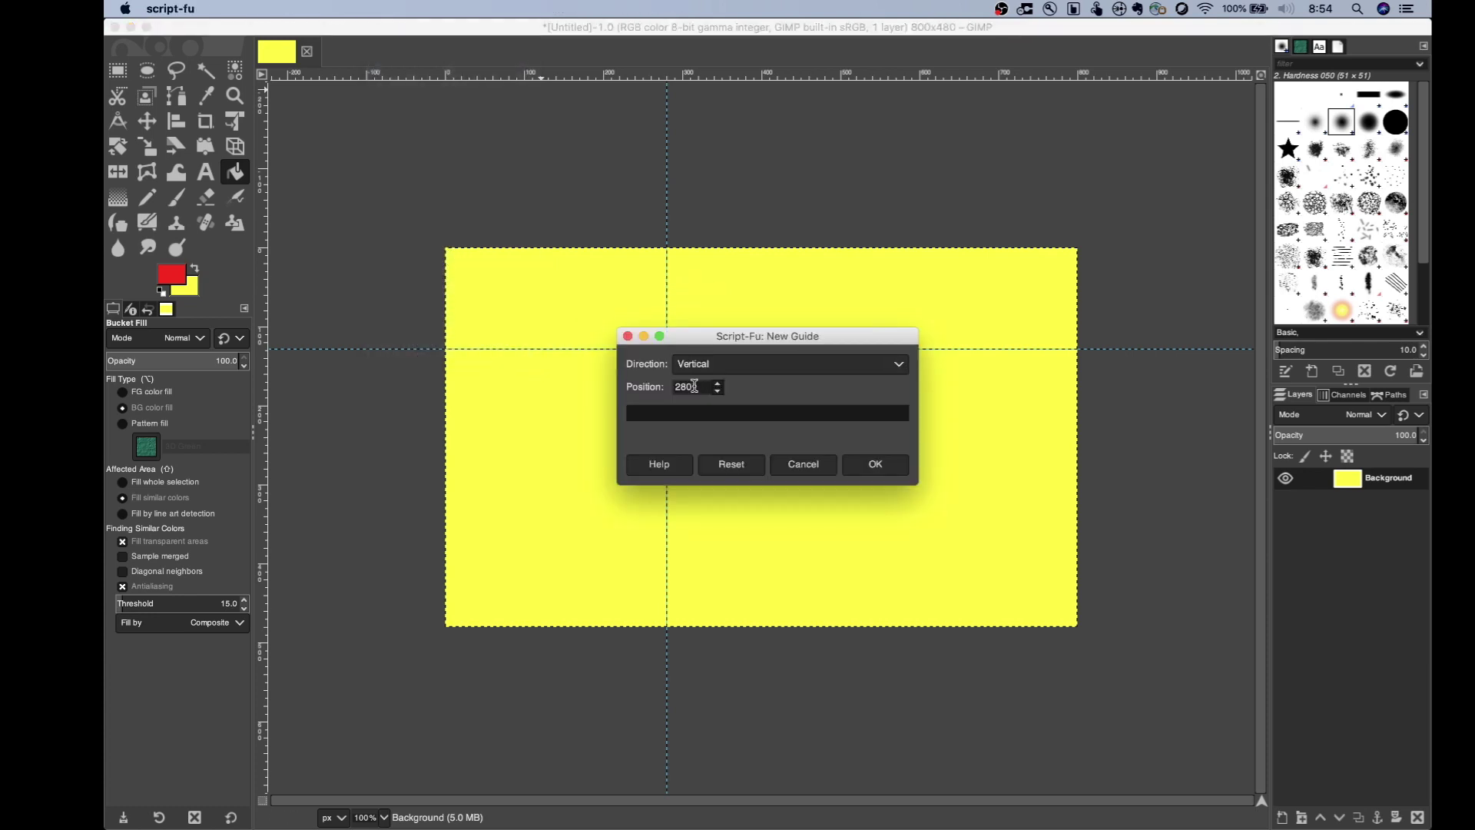
double_click(694, 386)
type("636")
left_click(891, 473)
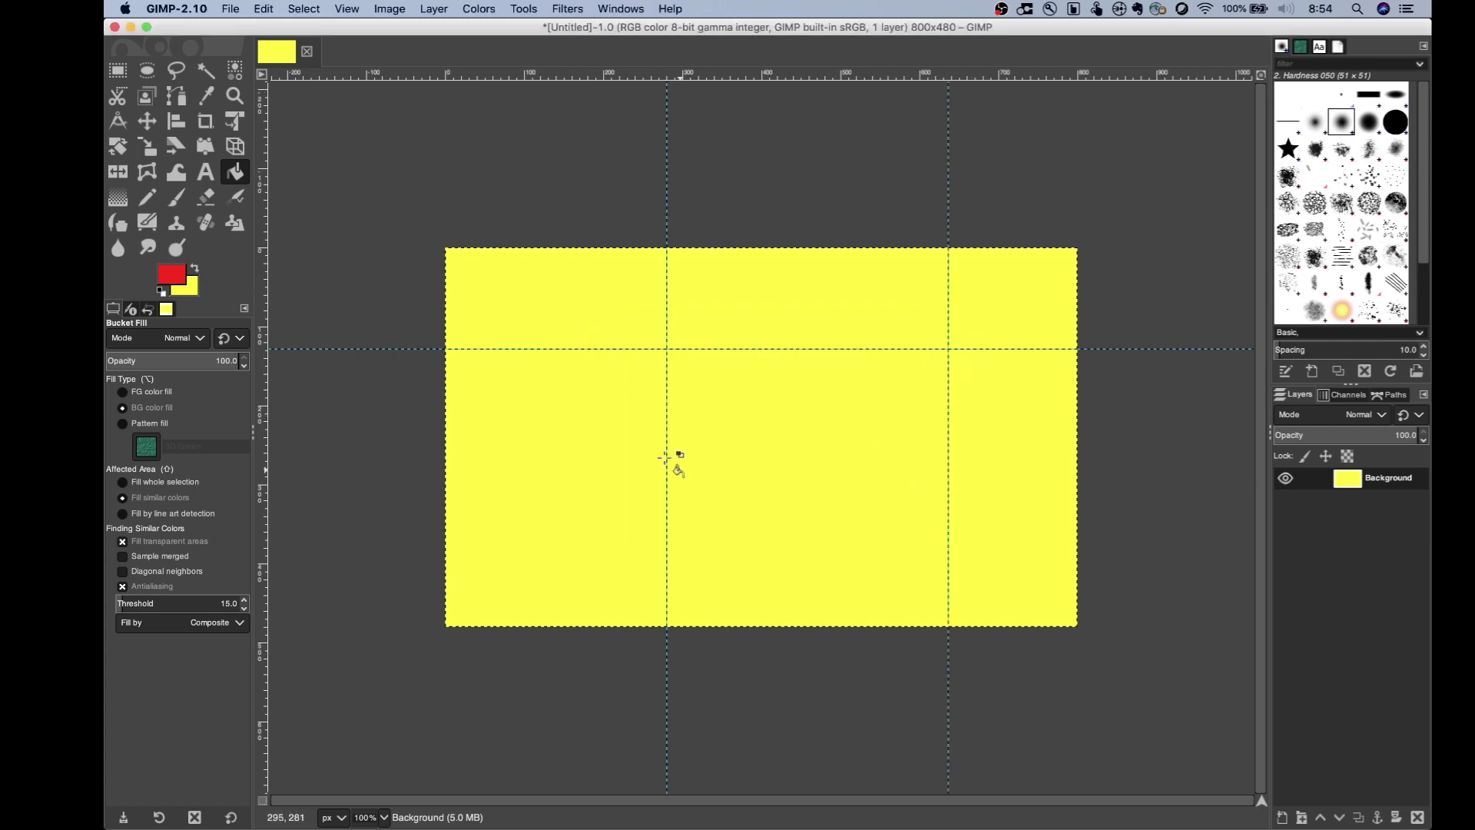
Add a second horizontal guide at position 368
left_click(421, 12)
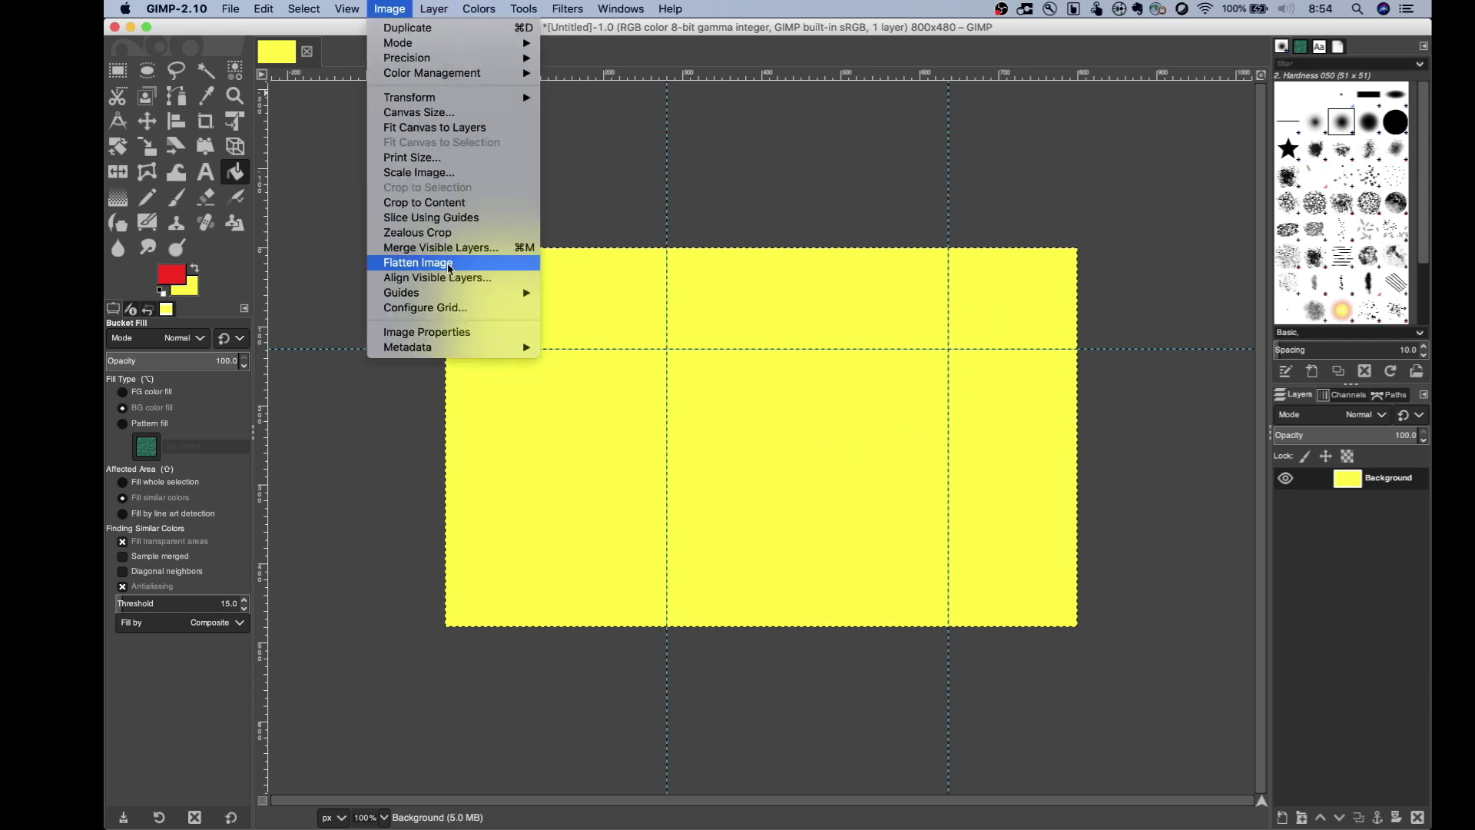
mouse_move(454, 299)
left_click(562, 308)
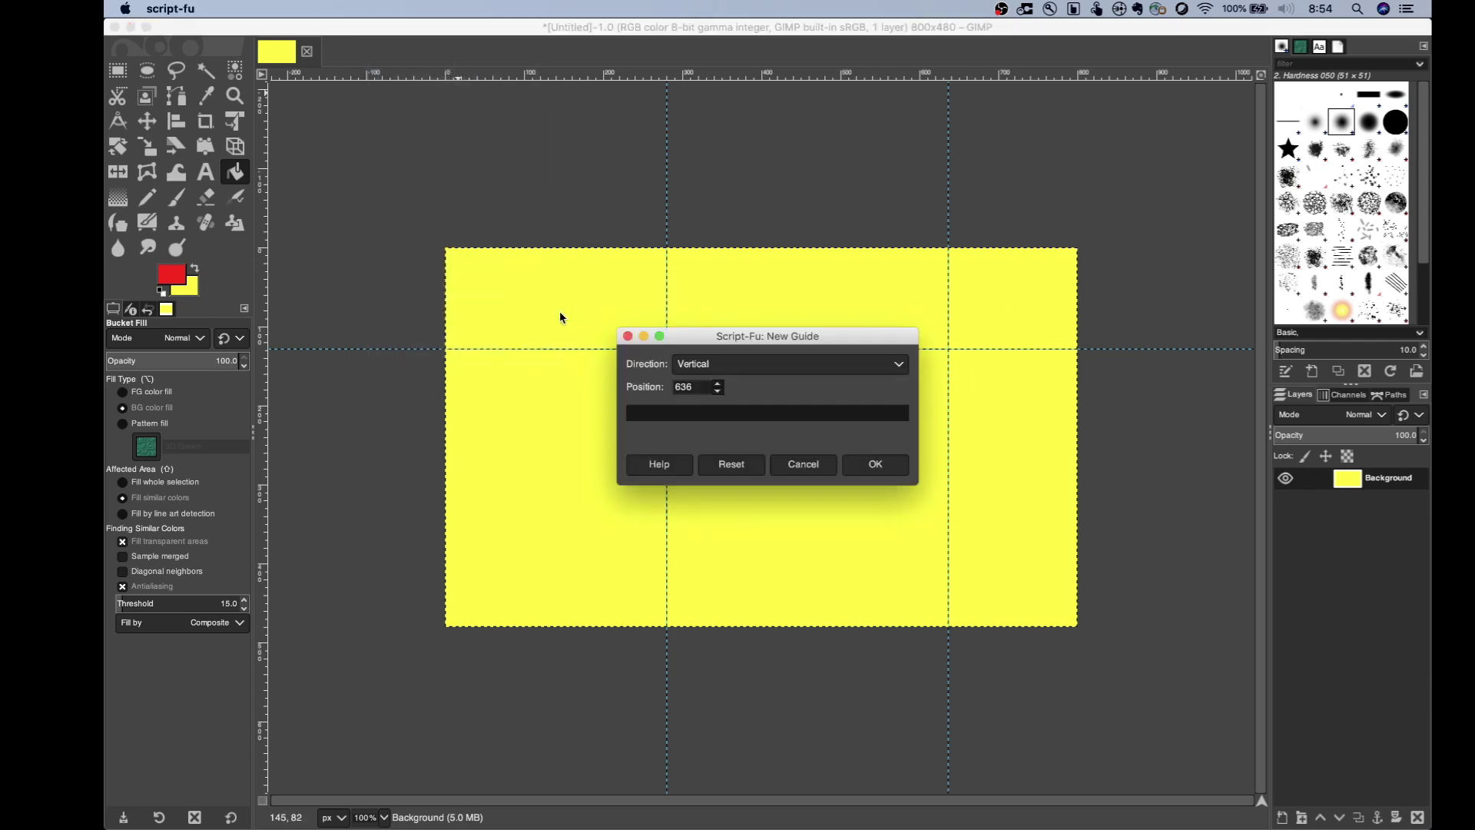
left_click(697, 364)
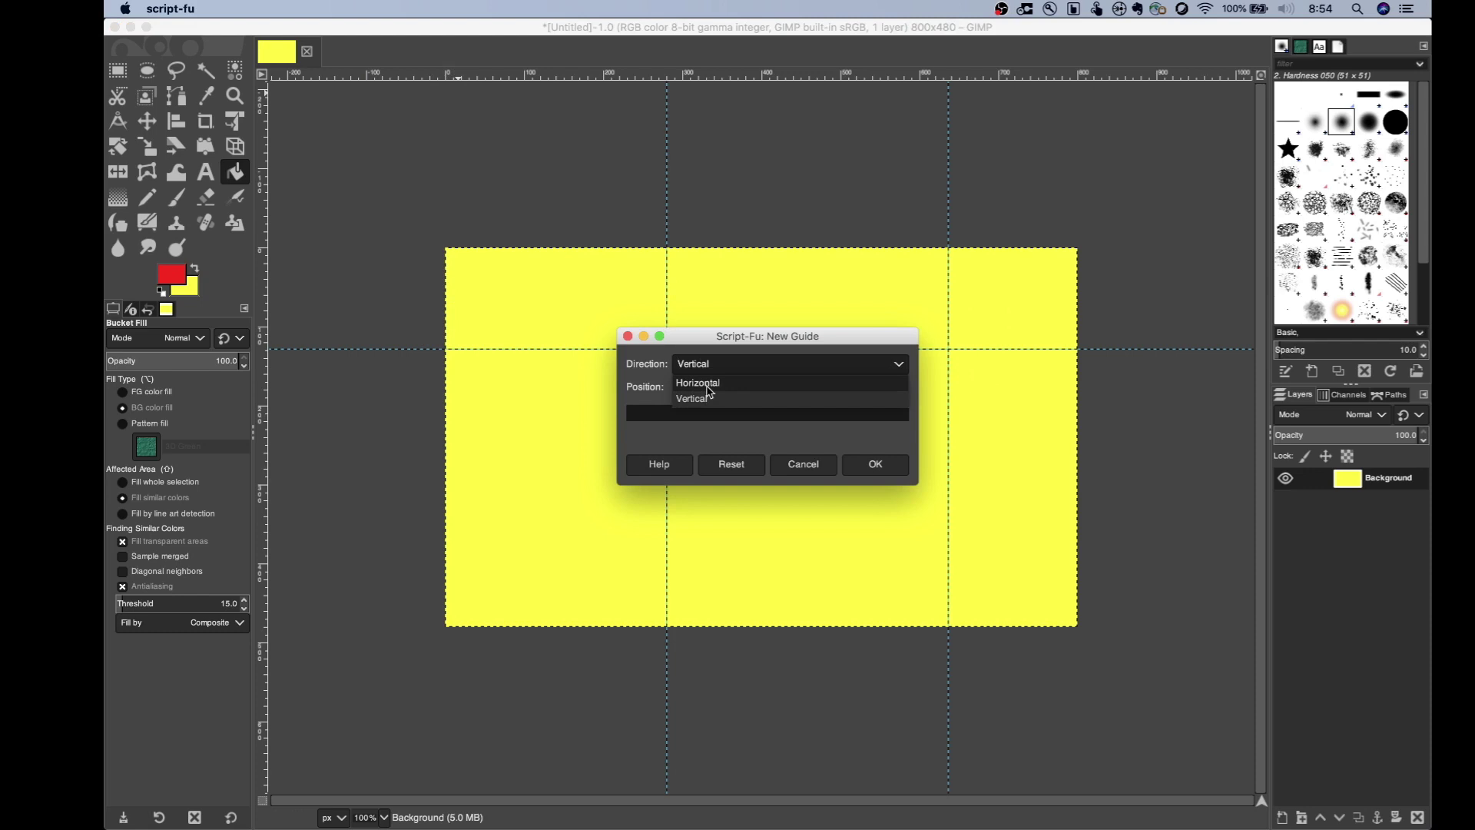
left_click(701, 383)
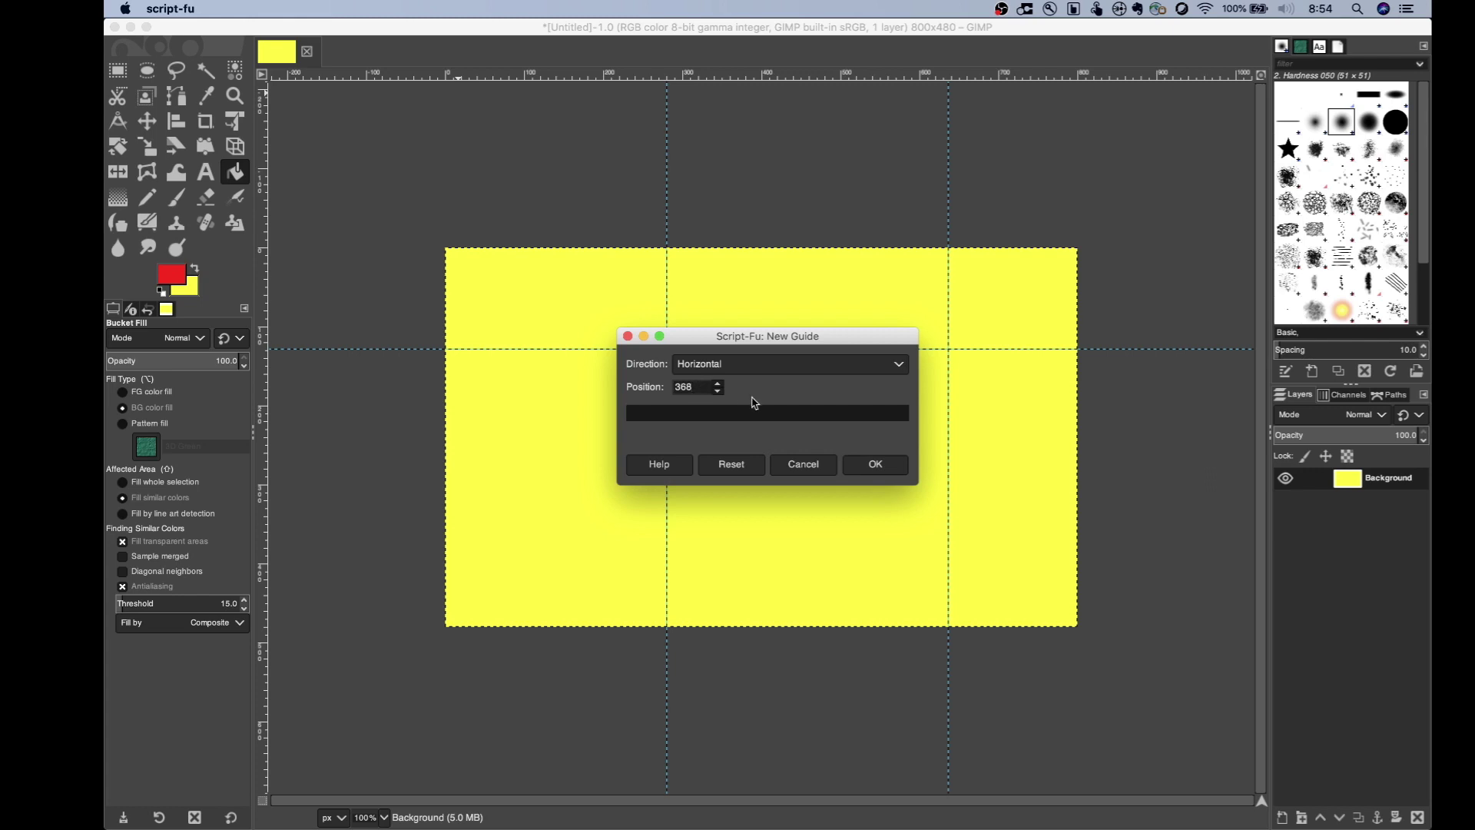
left_click(865, 465)
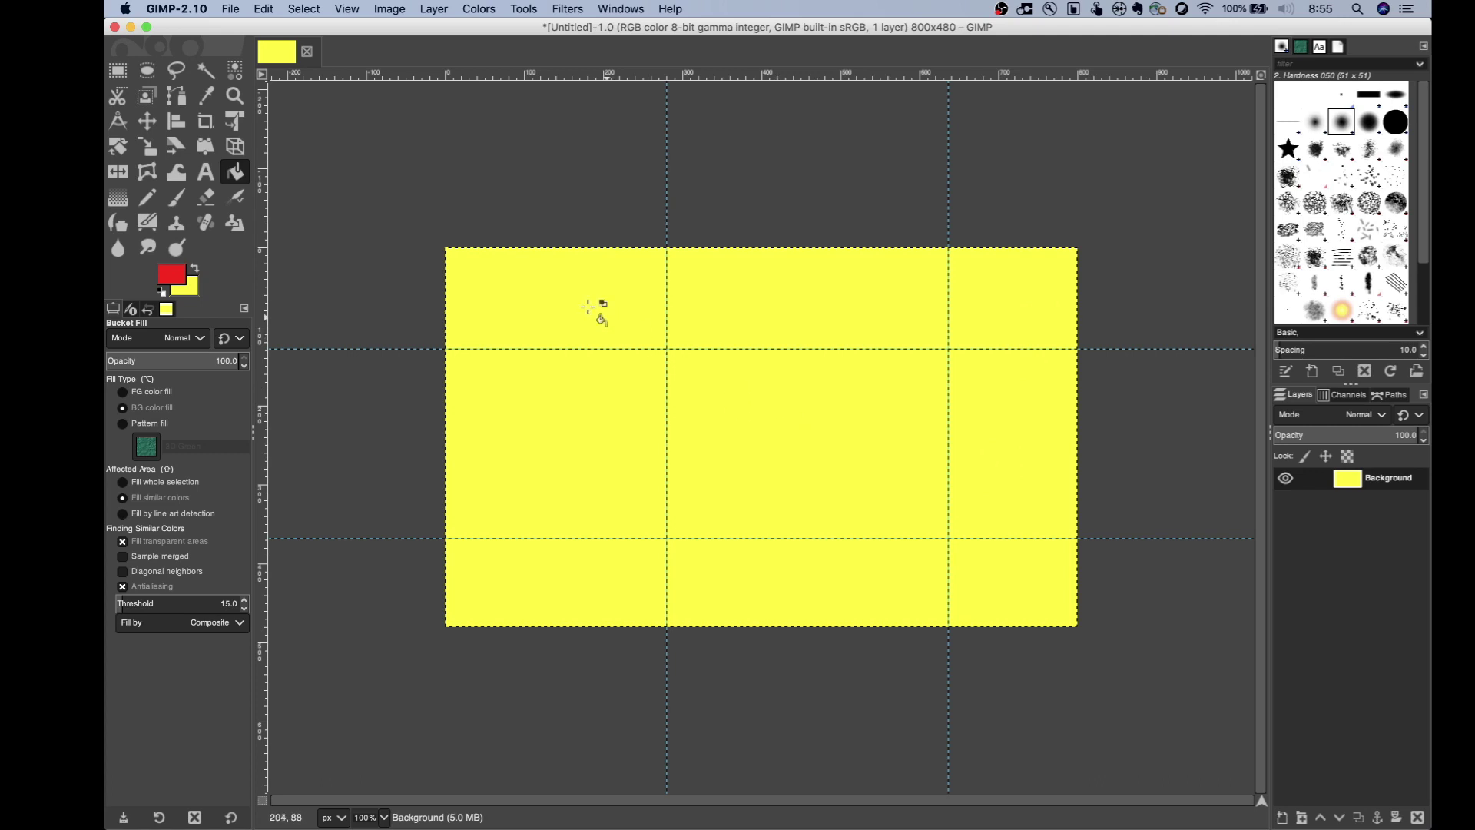
Paste the copied Cisco logo into the yellow image and turn the floating selection into a new layer
left_click(262, 8)
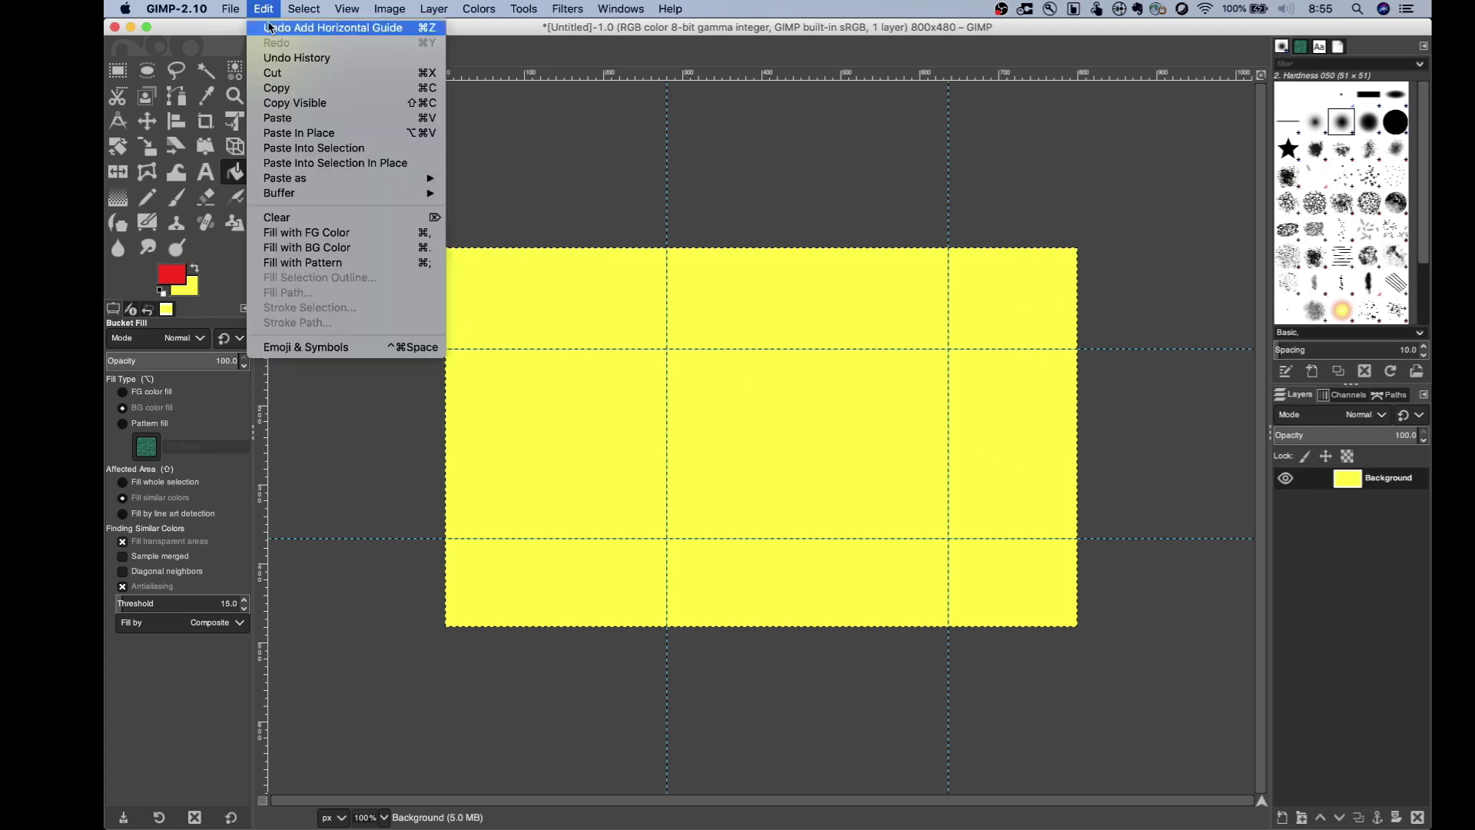
left_click(299, 120)
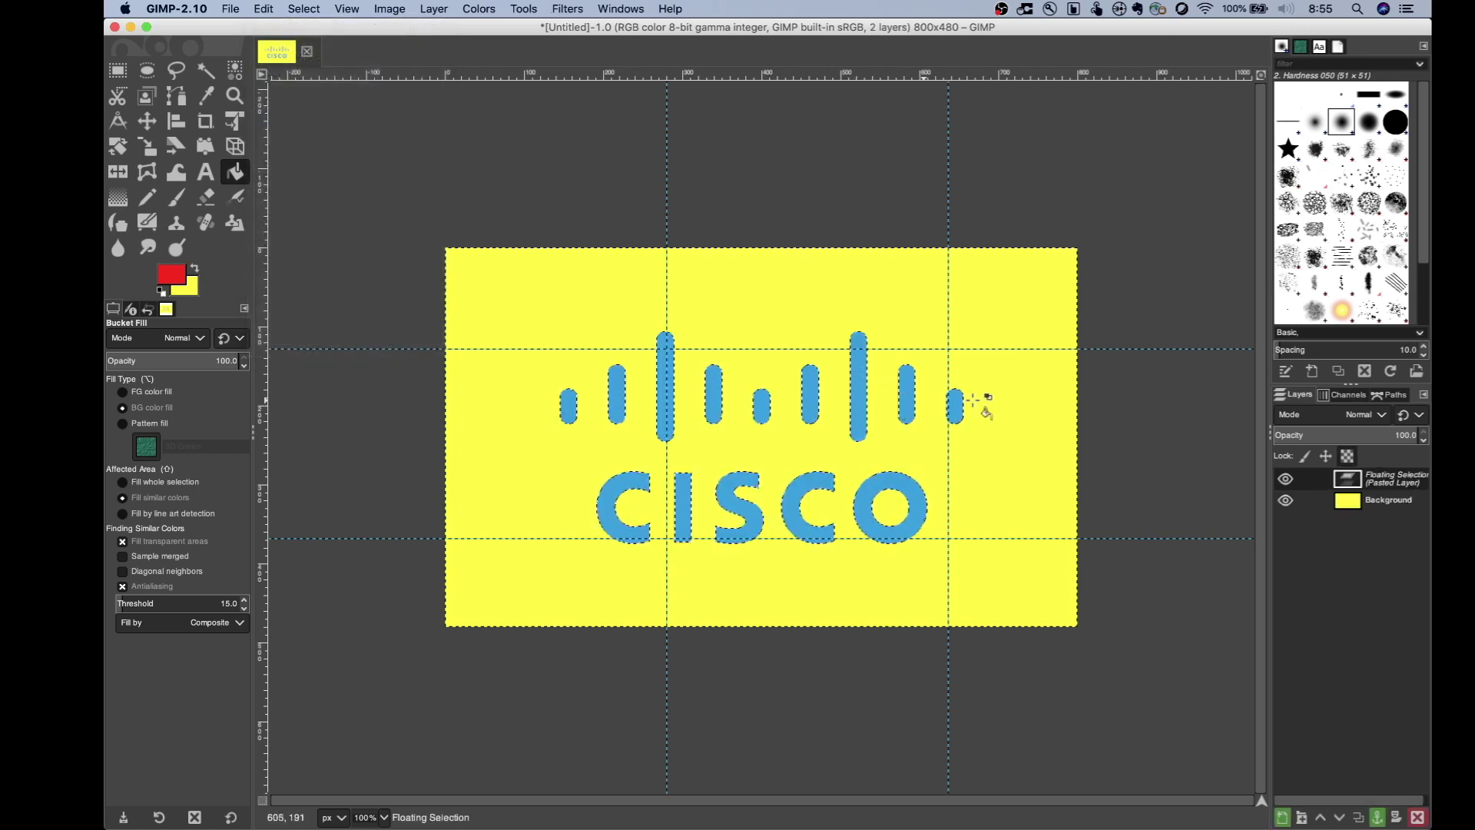
right_click(1375, 489)
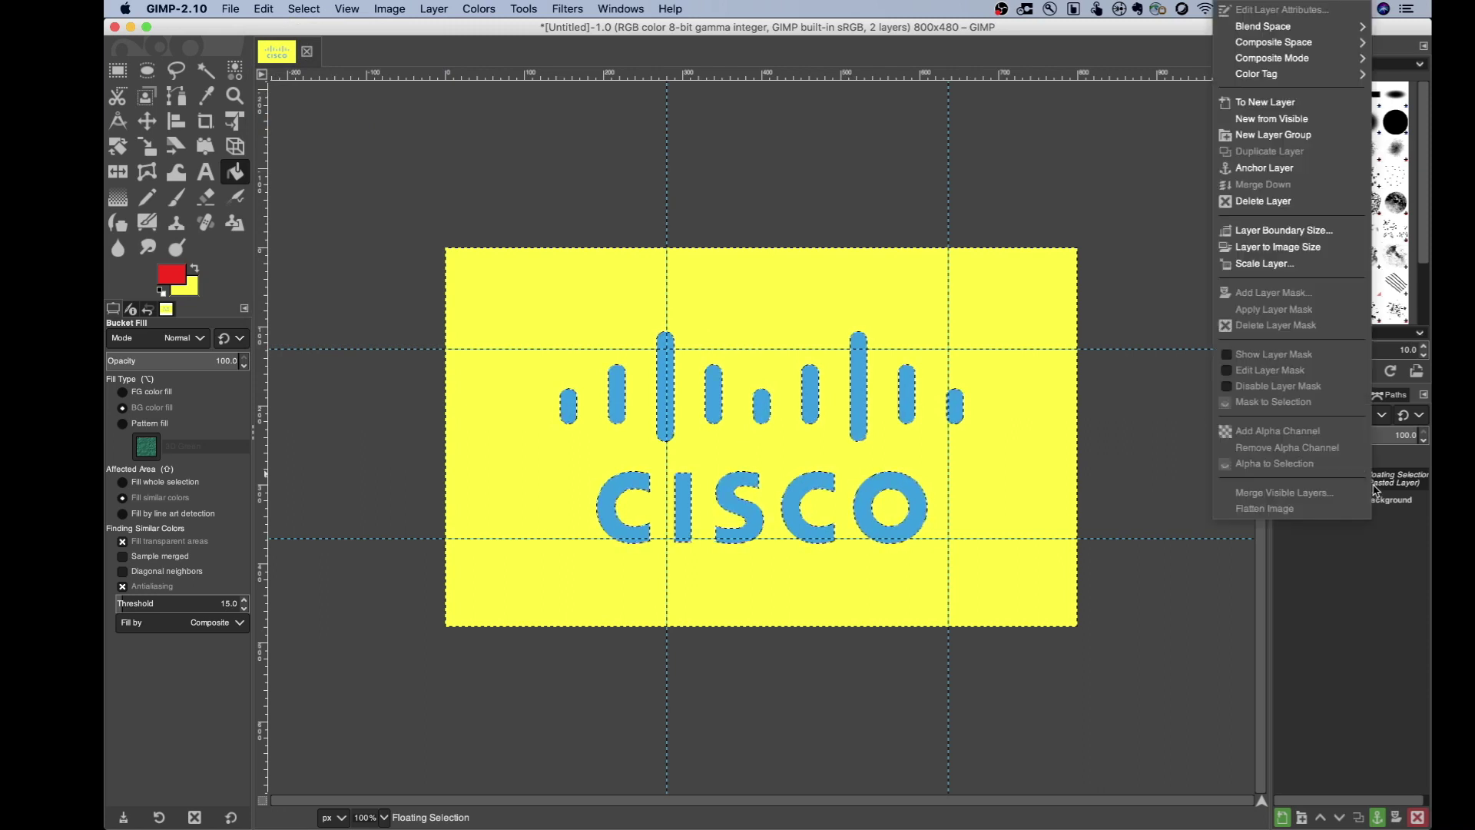
left_click(1380, 498)
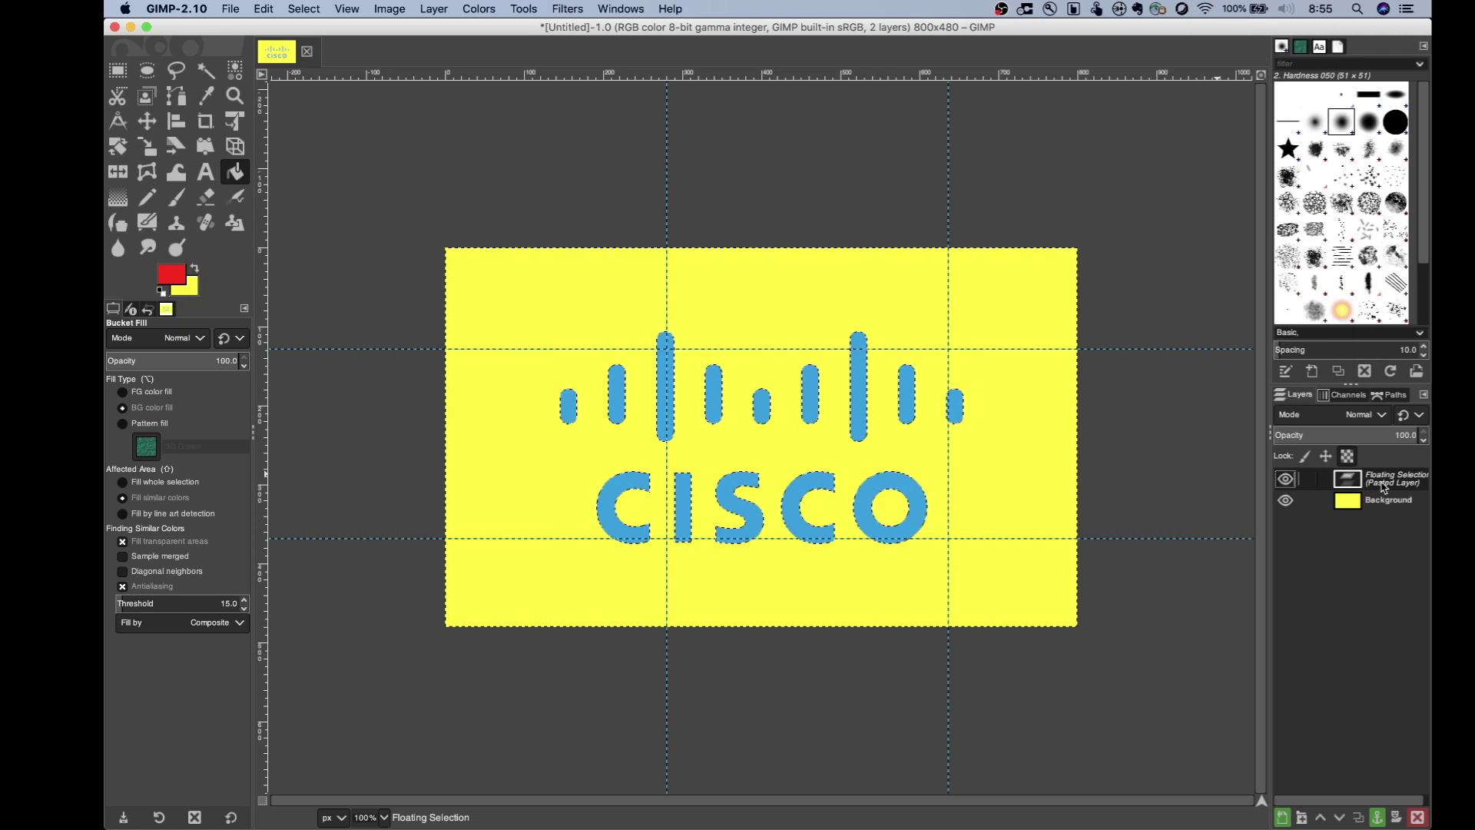
right_click(1383, 486)
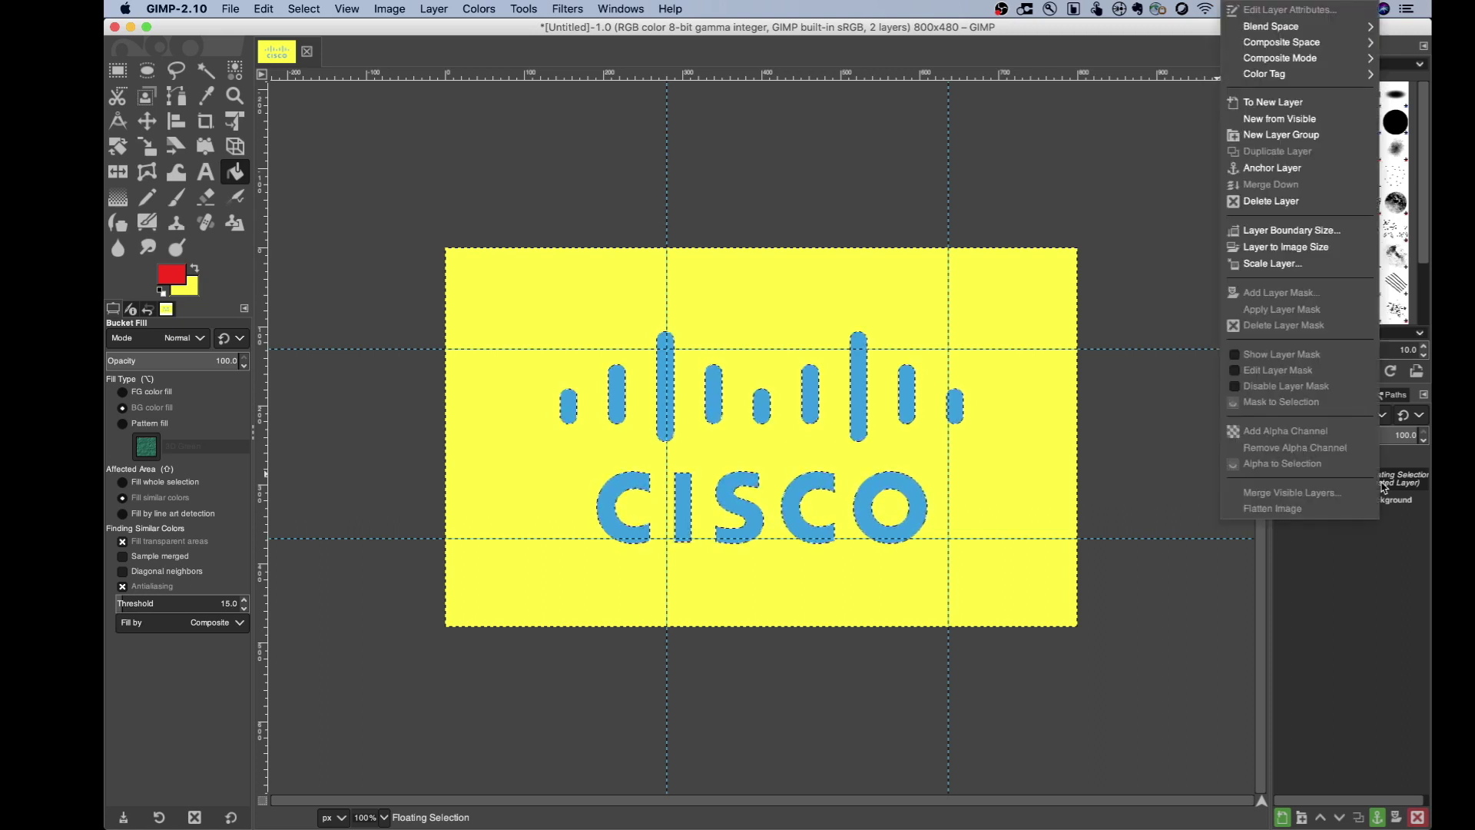
left_click(1279, 104)
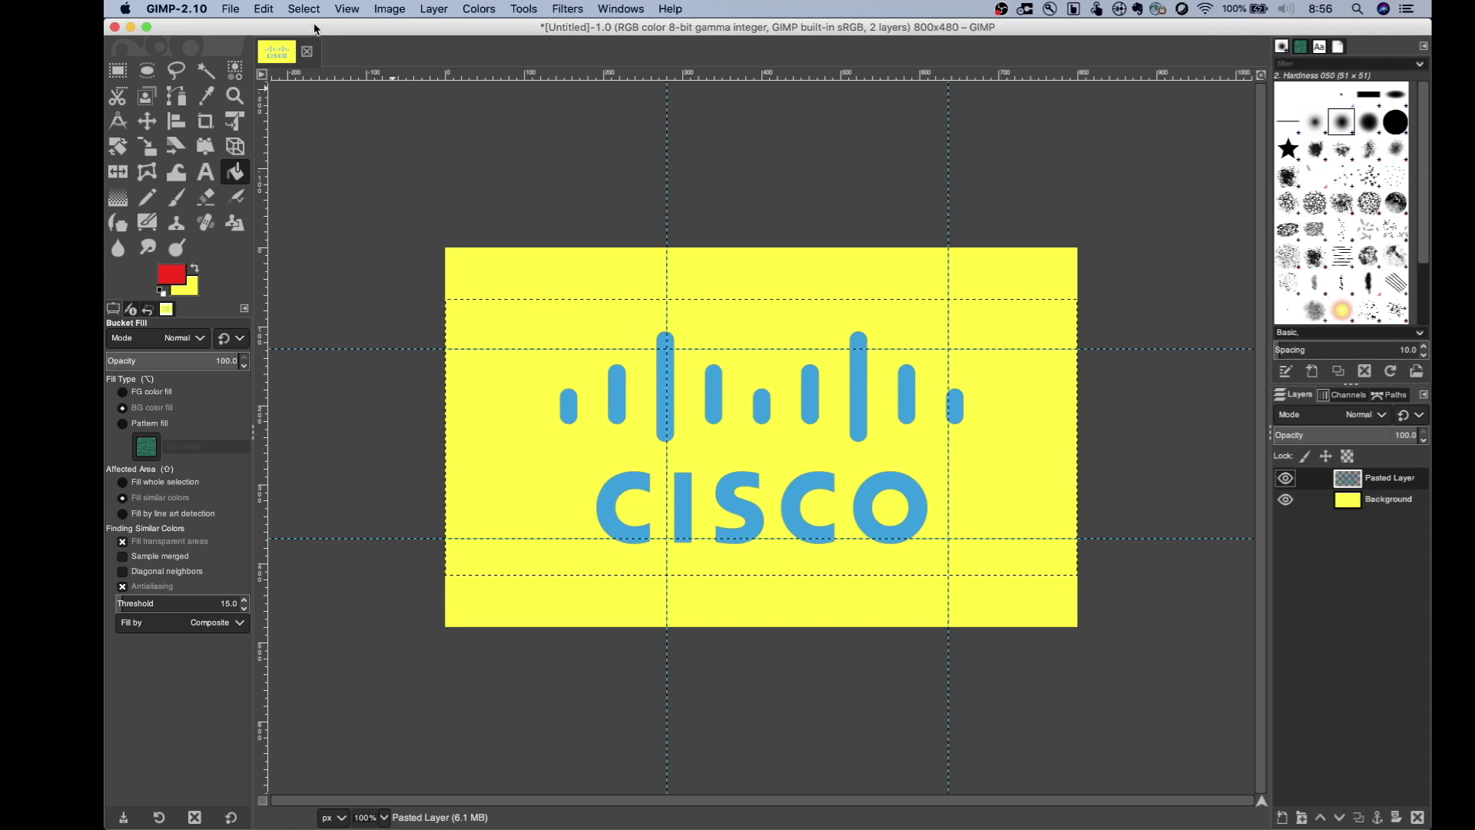
Crop the pasted logo layer closely around the logo, to about 517 × 275 px at position 142, 103
left_click(205, 123)
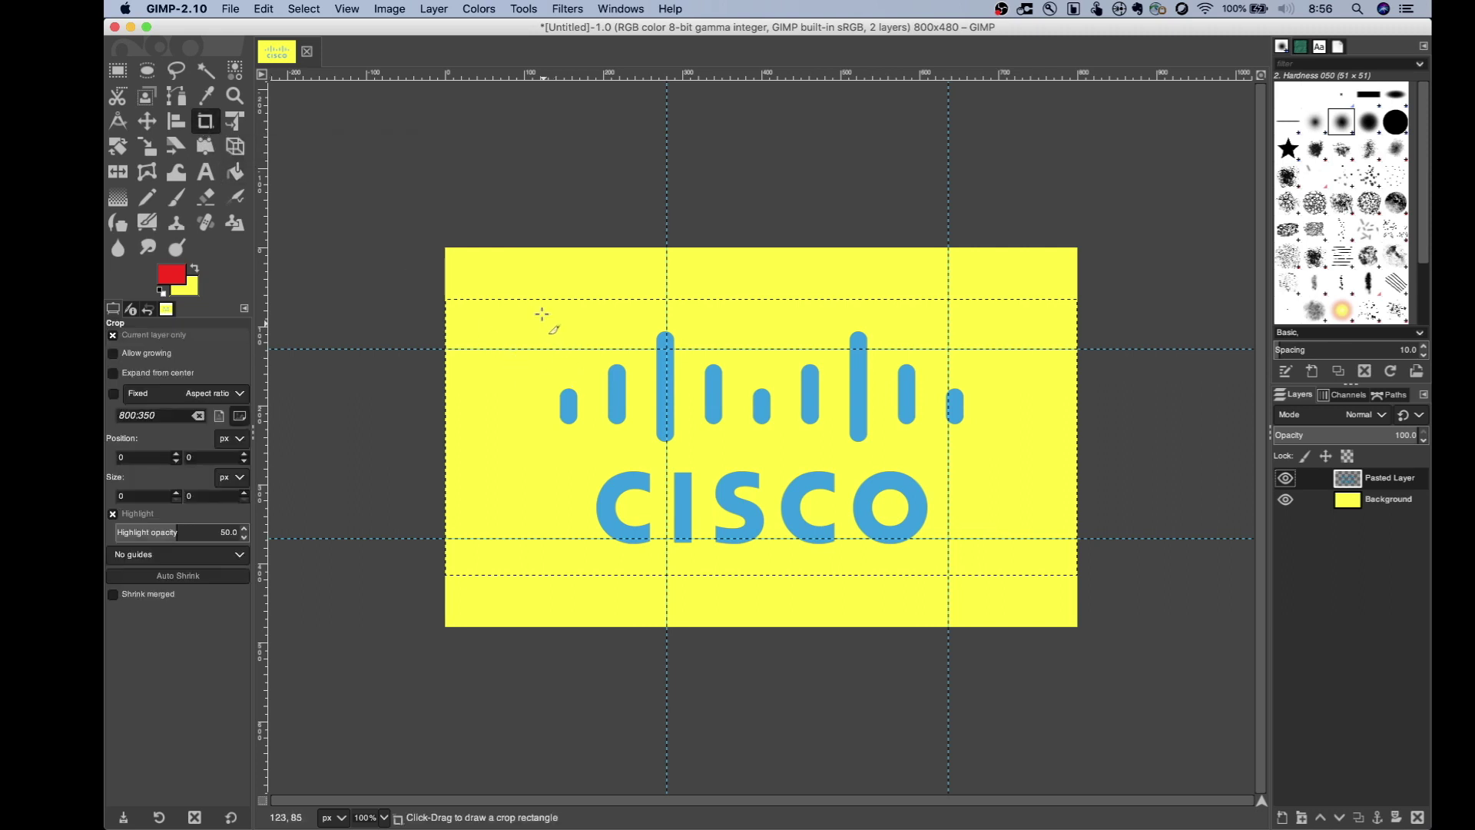
left_click_drag(545, 313, 997, 547)
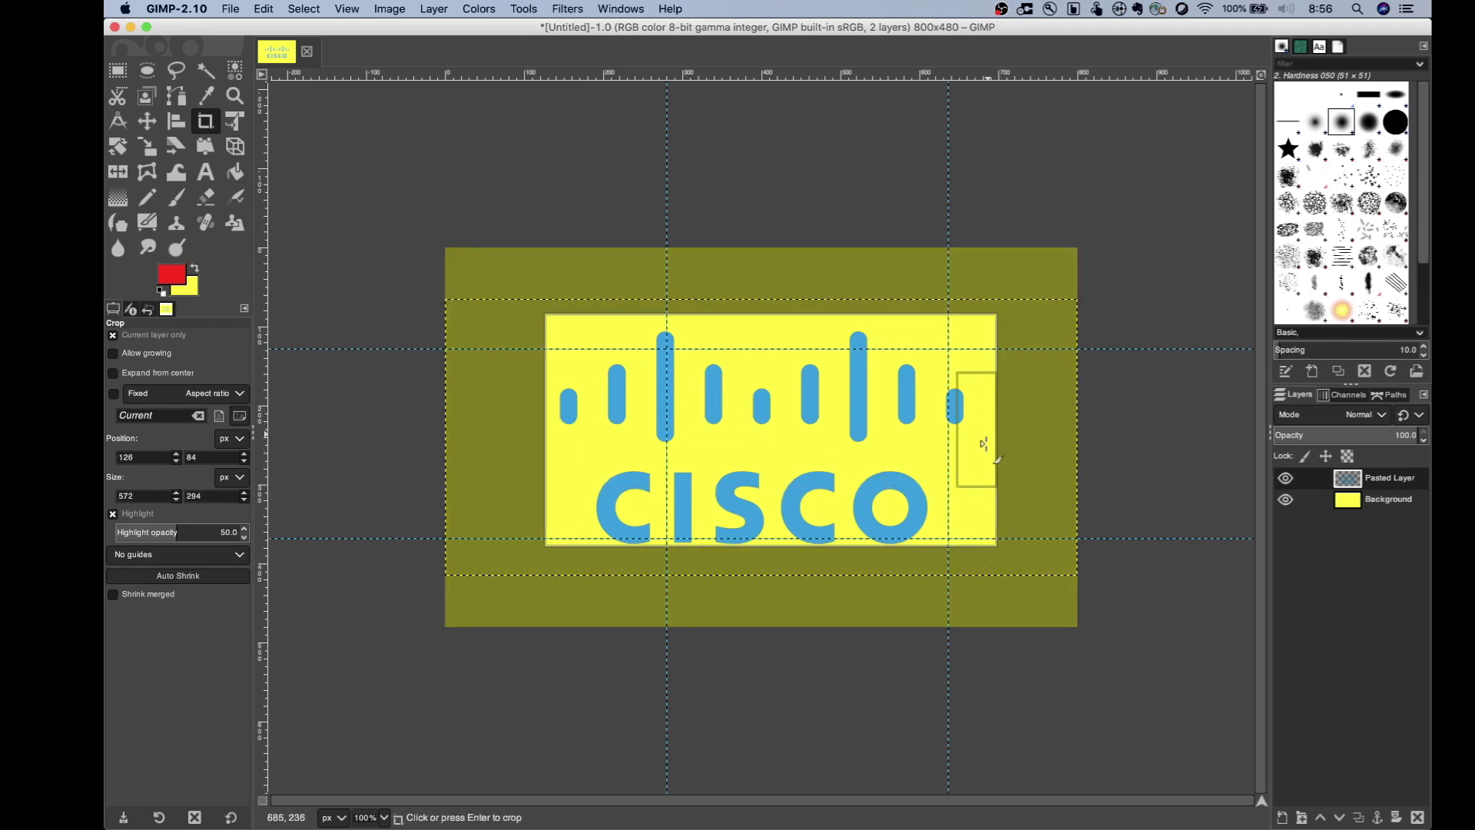
left_click_drag(997, 324, 957, 325)
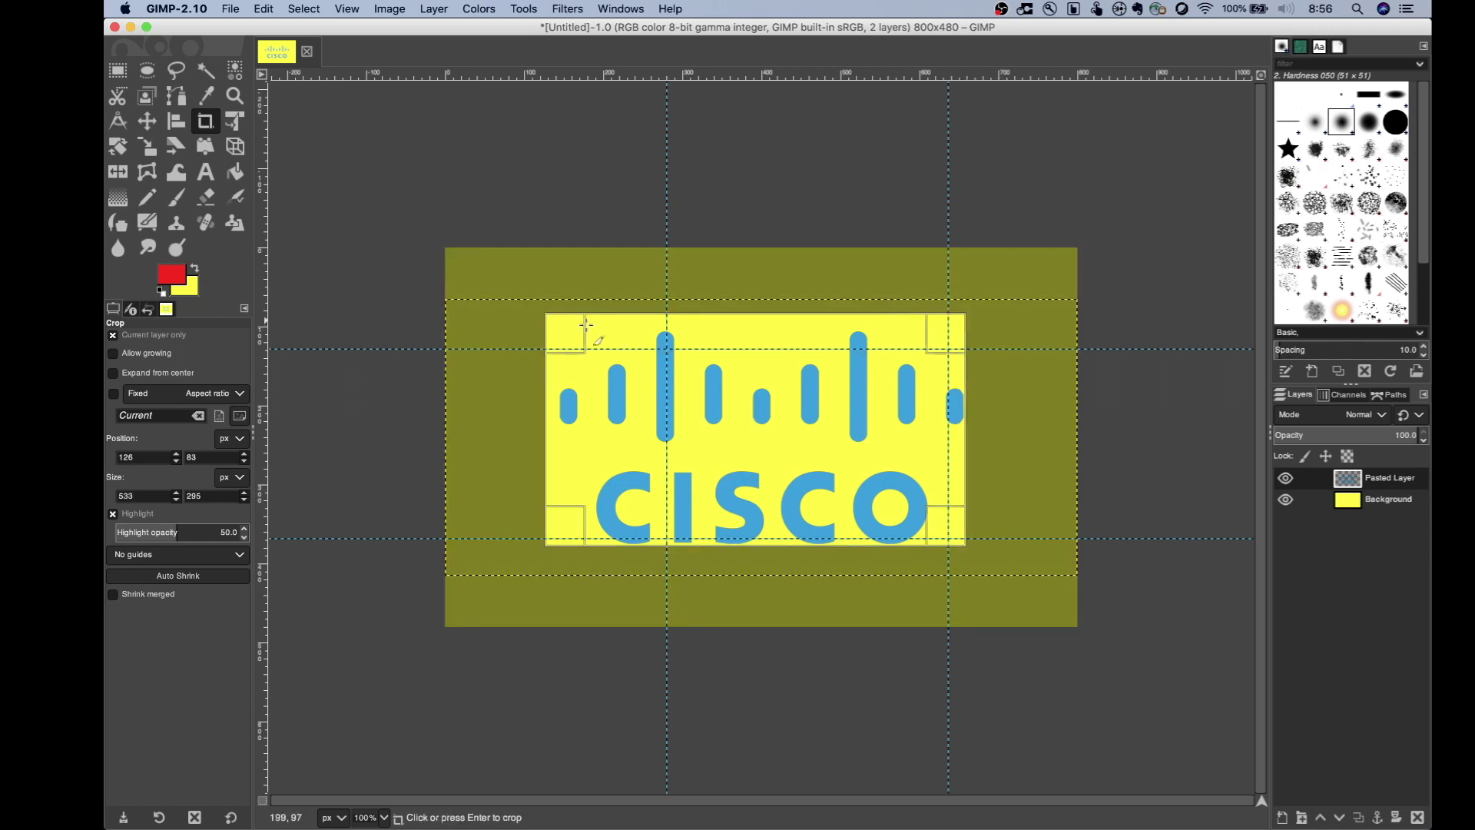
left_click_drag(571, 329, 584, 346)
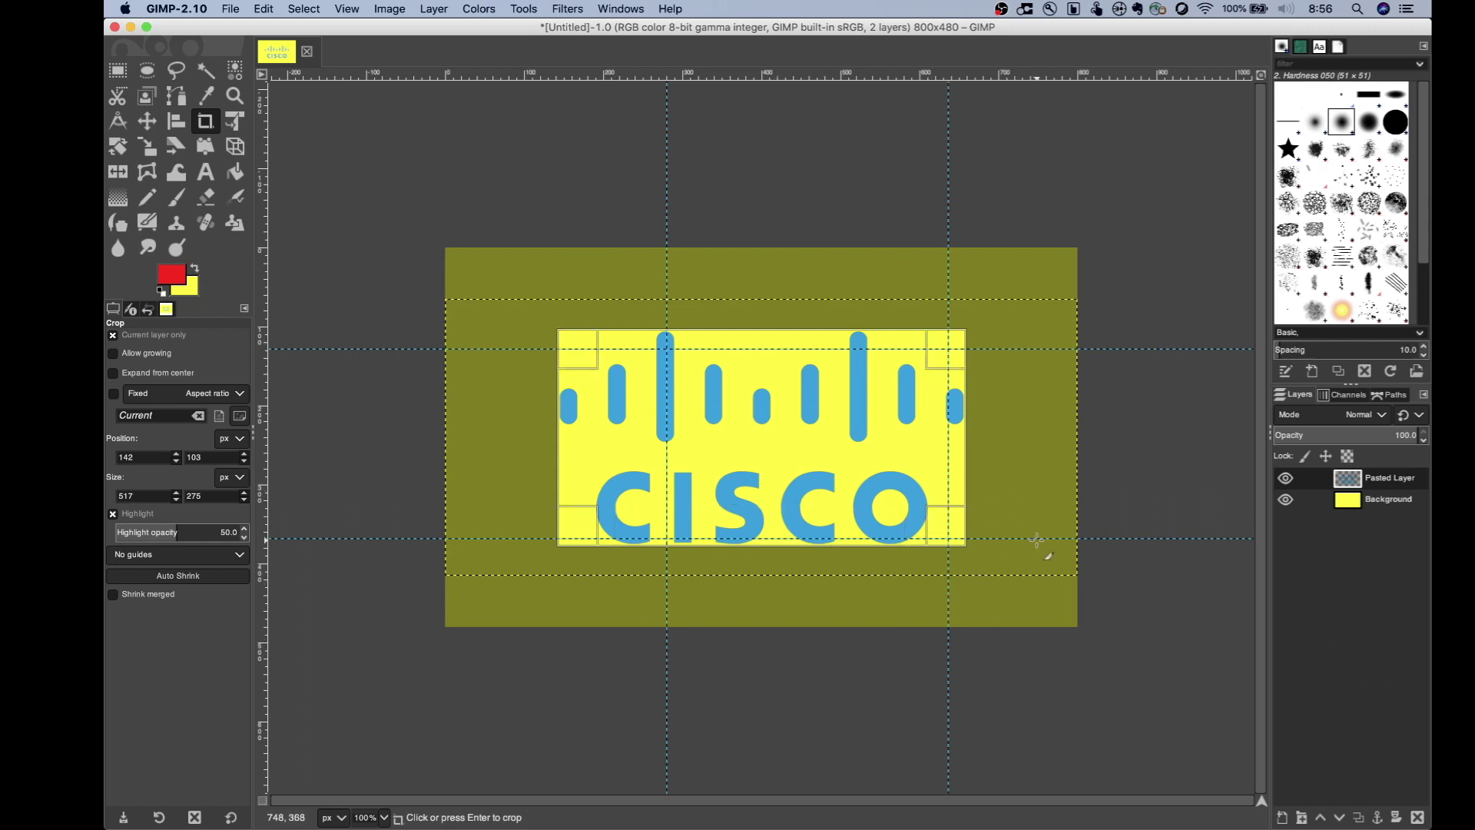
left_click(901, 399)
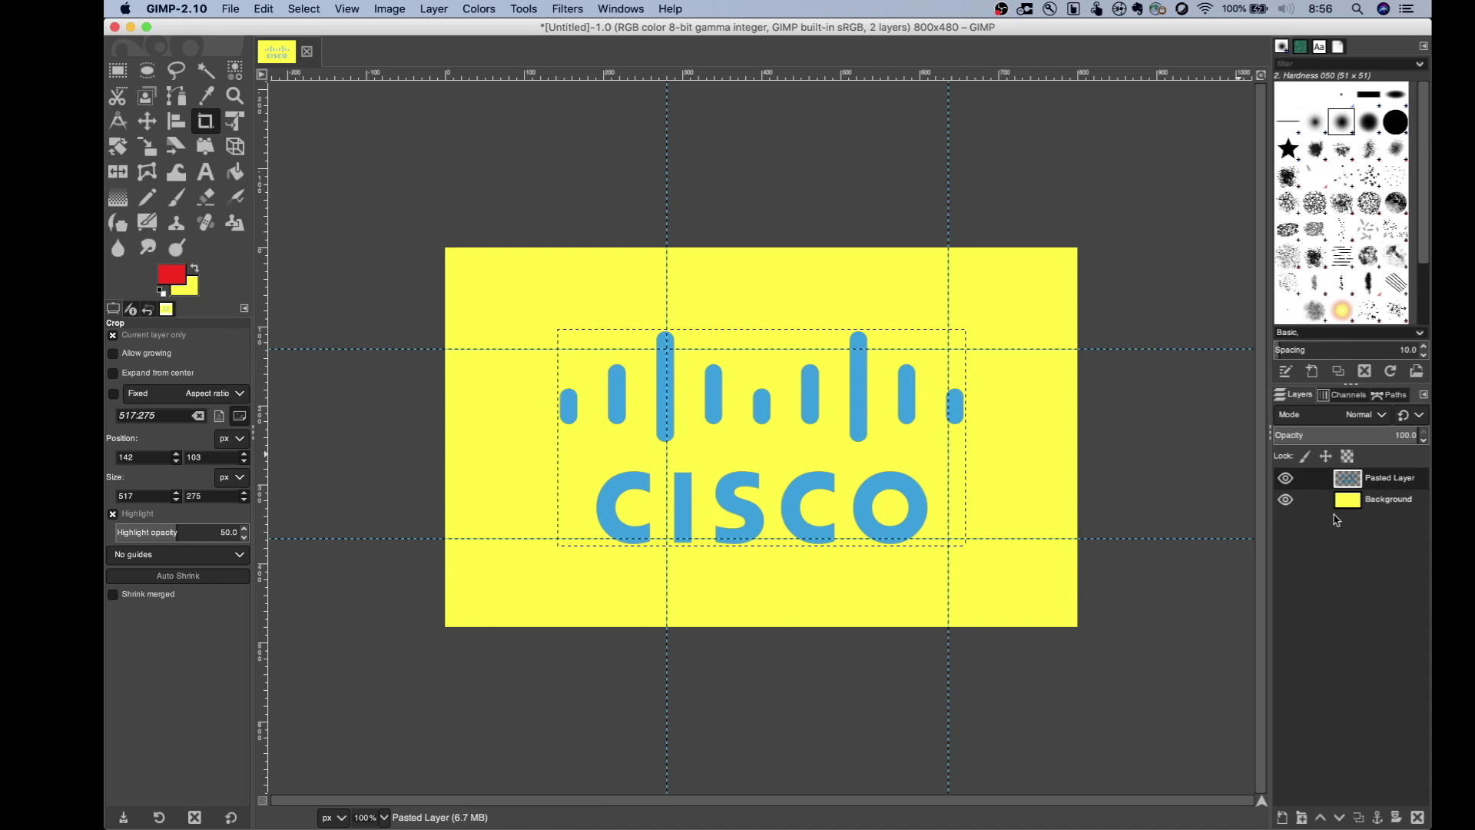
Scale the pasted logo layer to a width of 356 px, keeping its proportions
right_click(1380, 487)
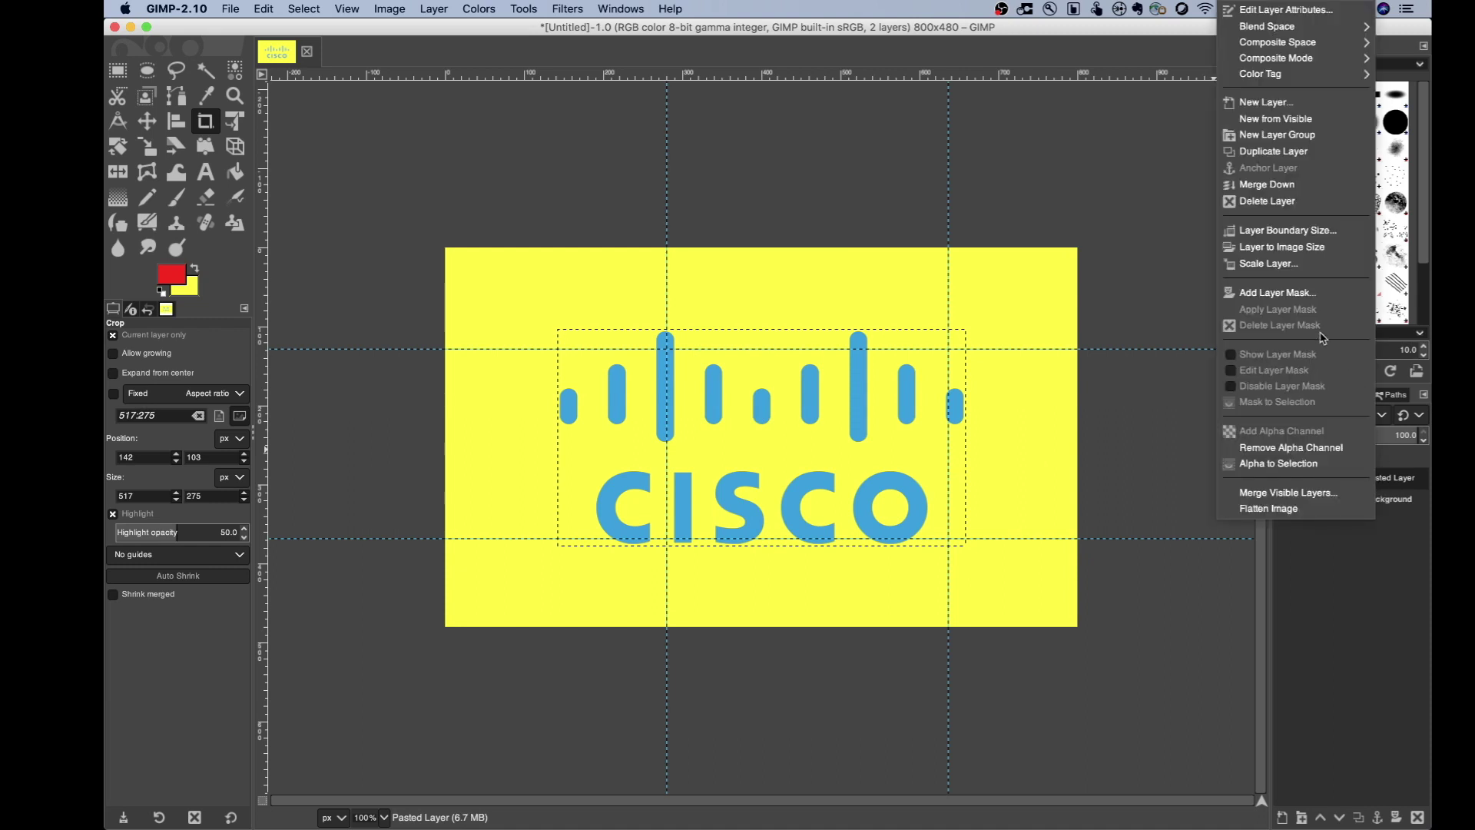
left_click(1297, 265)
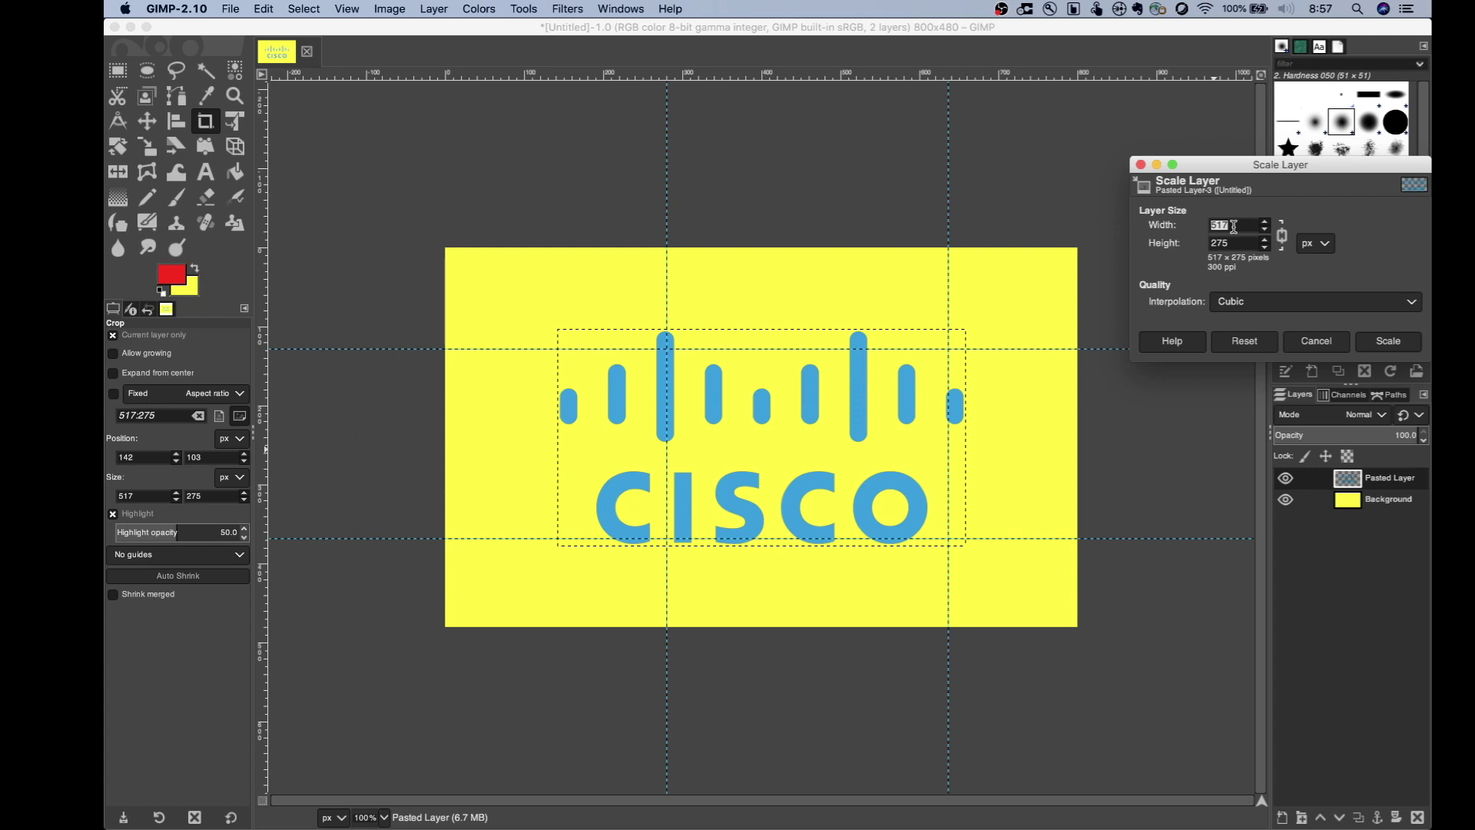
type("356")
left_click(1312, 246)
left_click(1316, 245)
left_click(1380, 342)
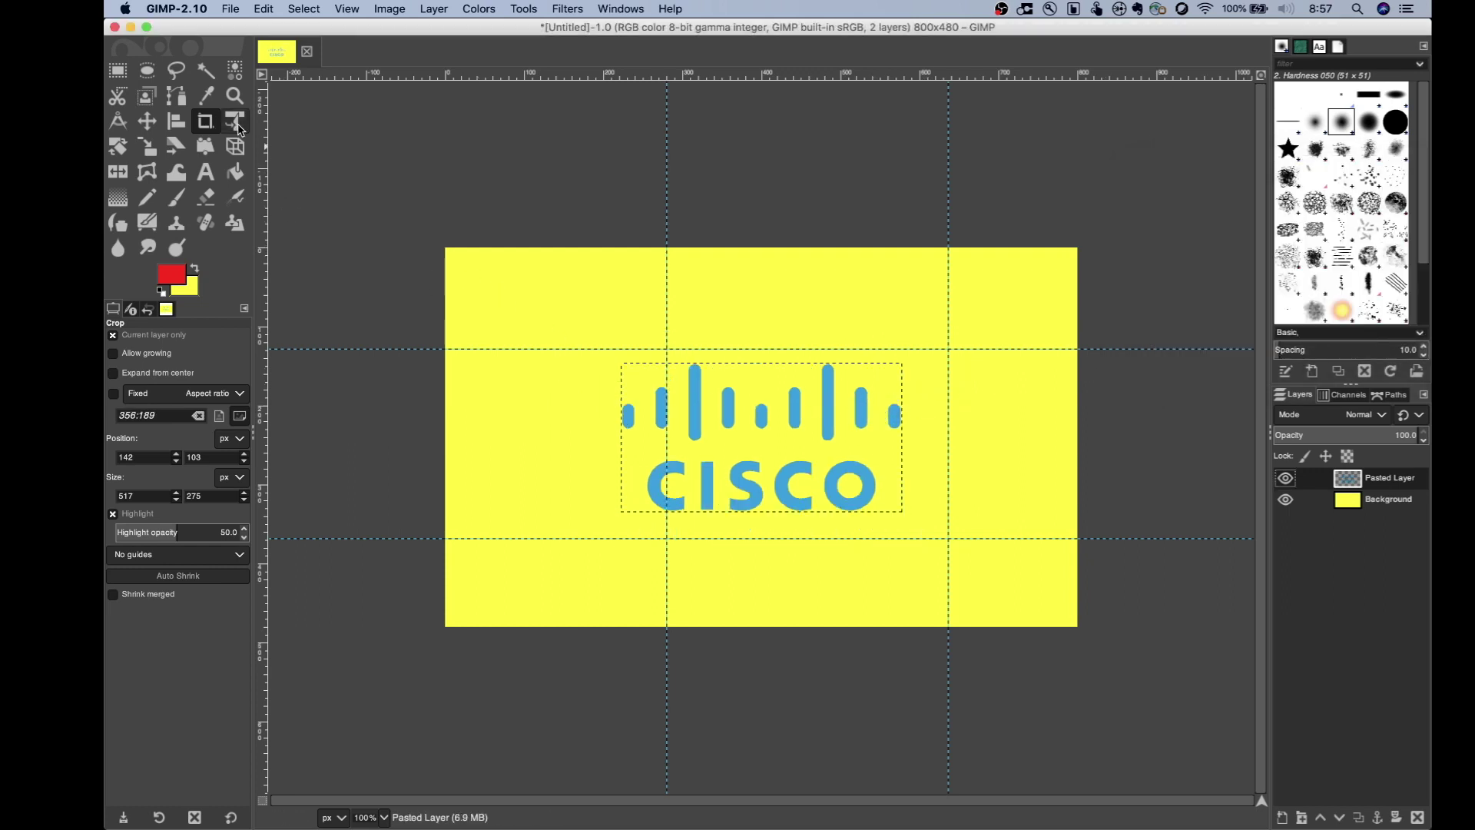
Move the logo layer by about 58, 8 px so it fits between the two vertical guides and is centred vertically between the horizontal ones
left_click(149, 122)
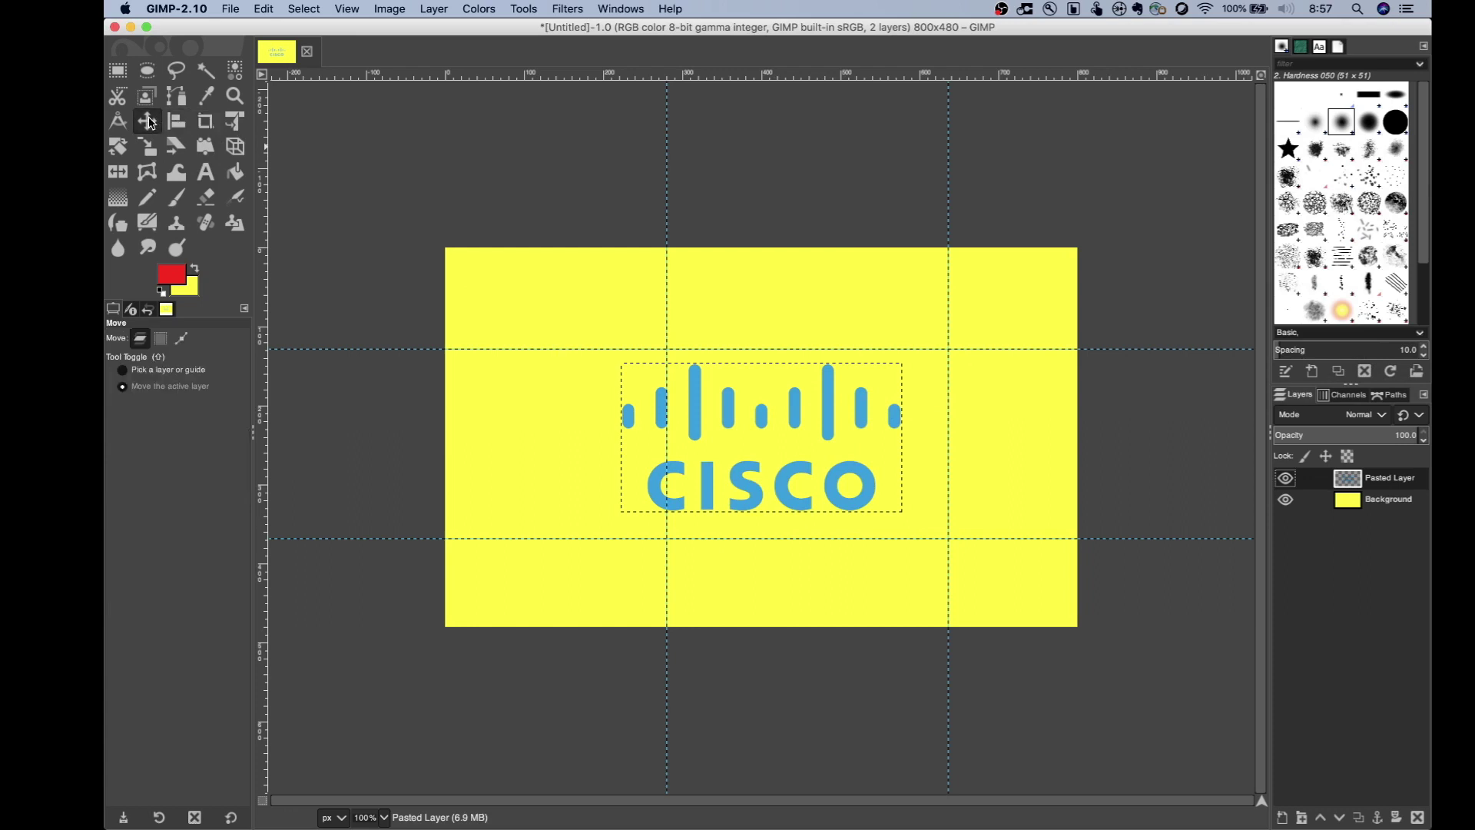
left_click_drag(829, 418, 877, 425)
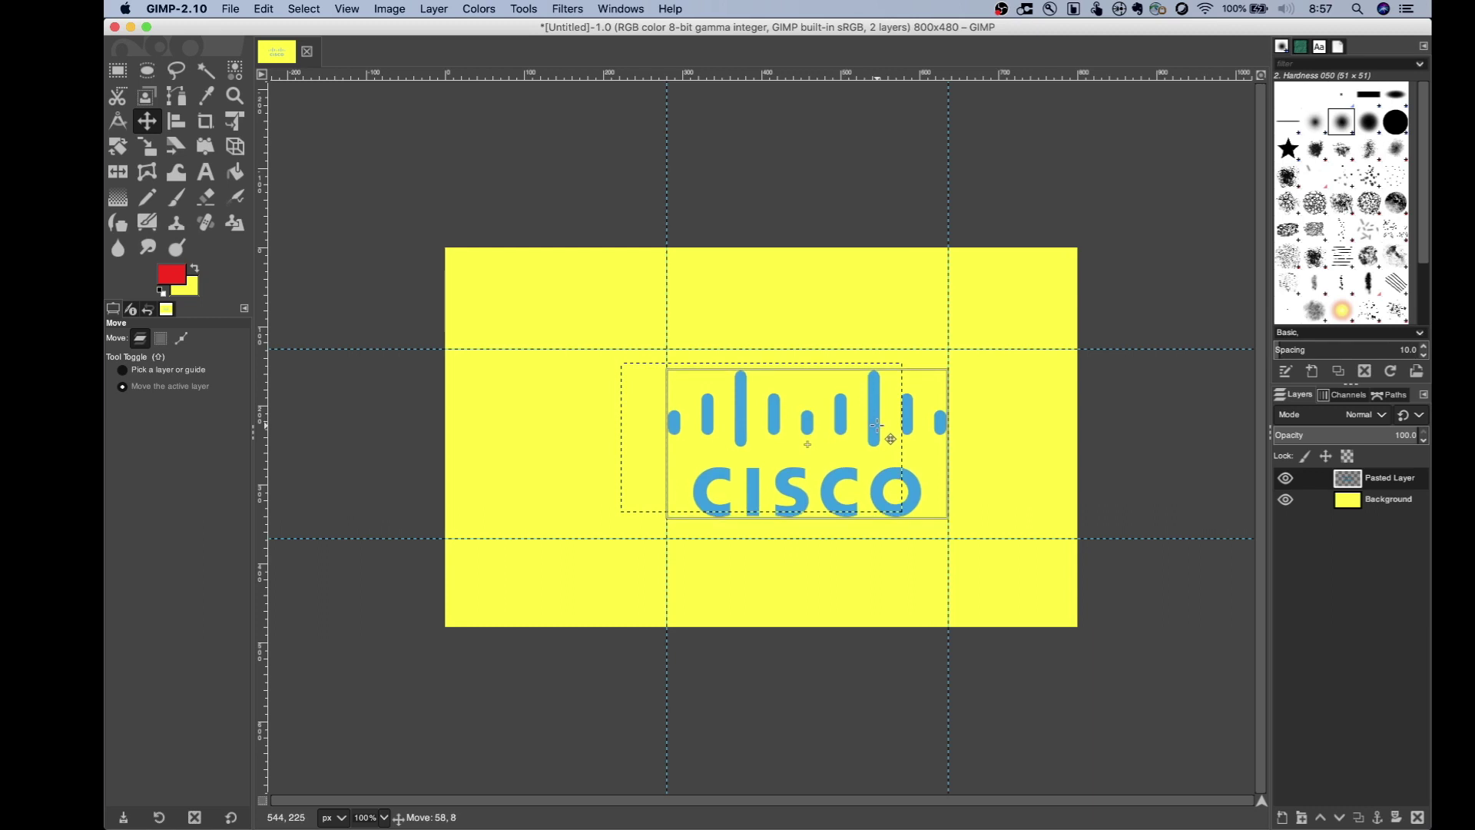
left_click_drag(877, 425, 877, 425)
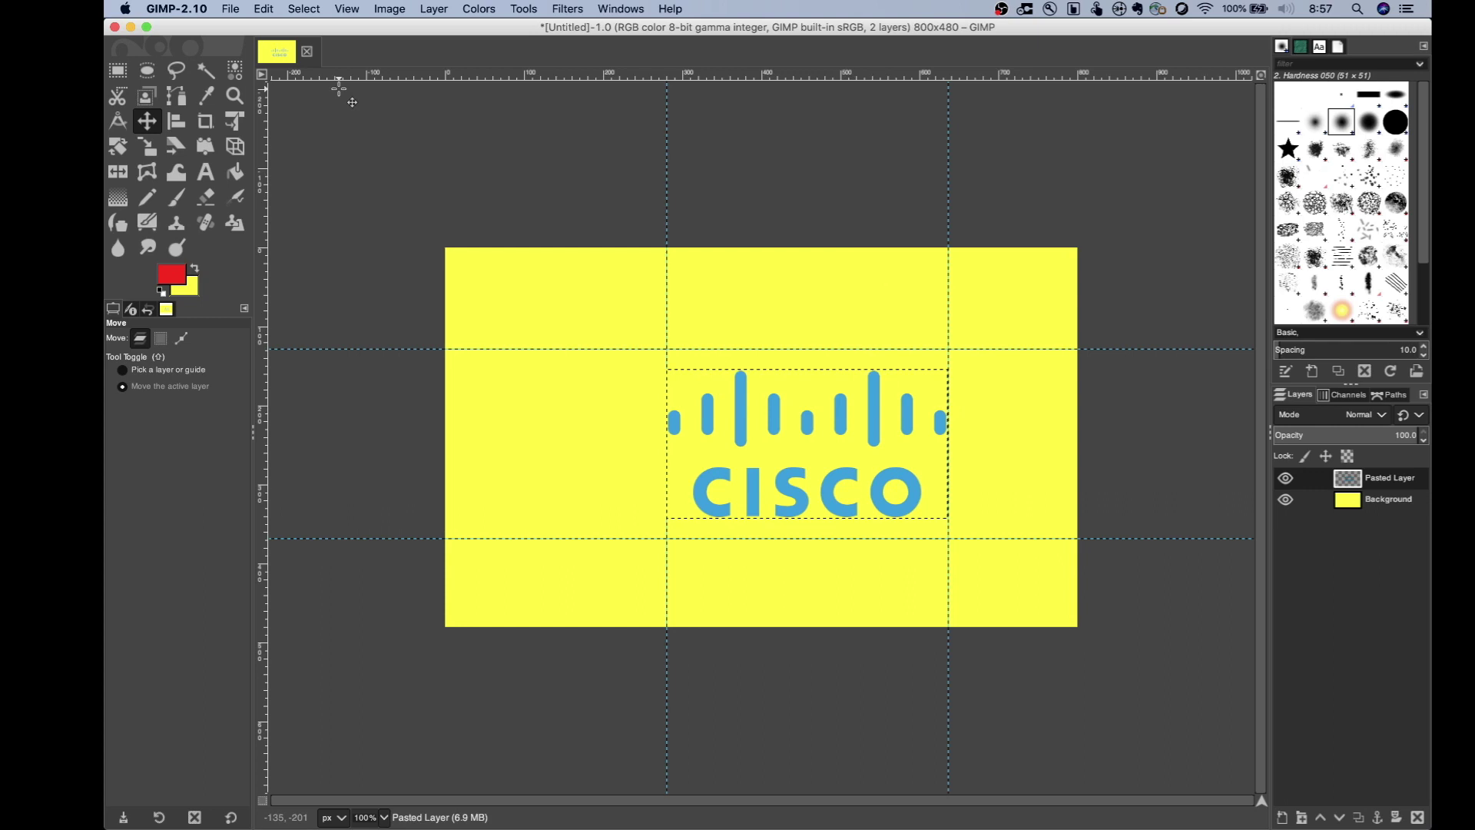
Start exporting the image to the Desktop and choose JPEG image as the file type
left_click(234, 10)
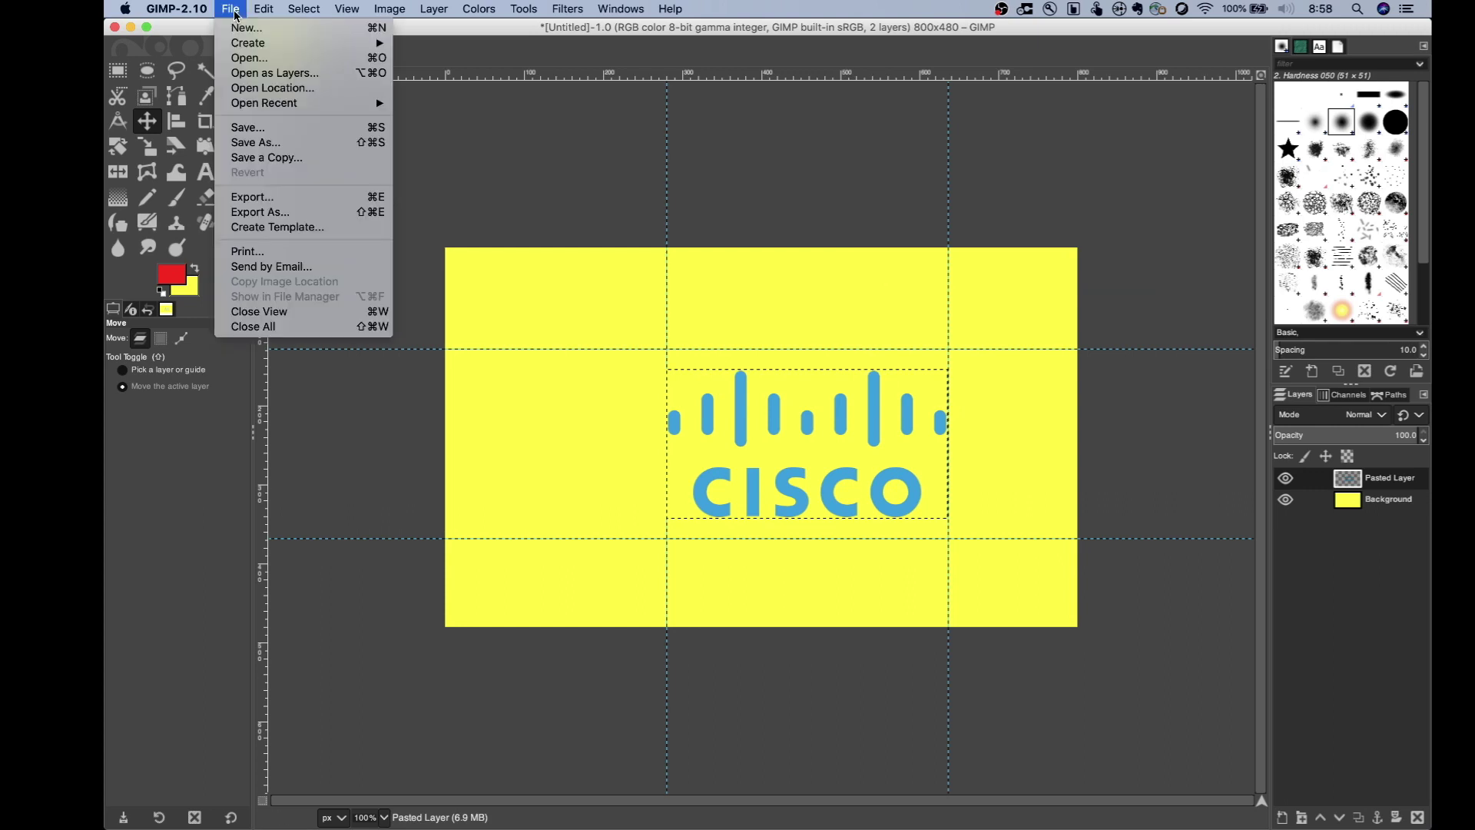
left_click(285, 202)
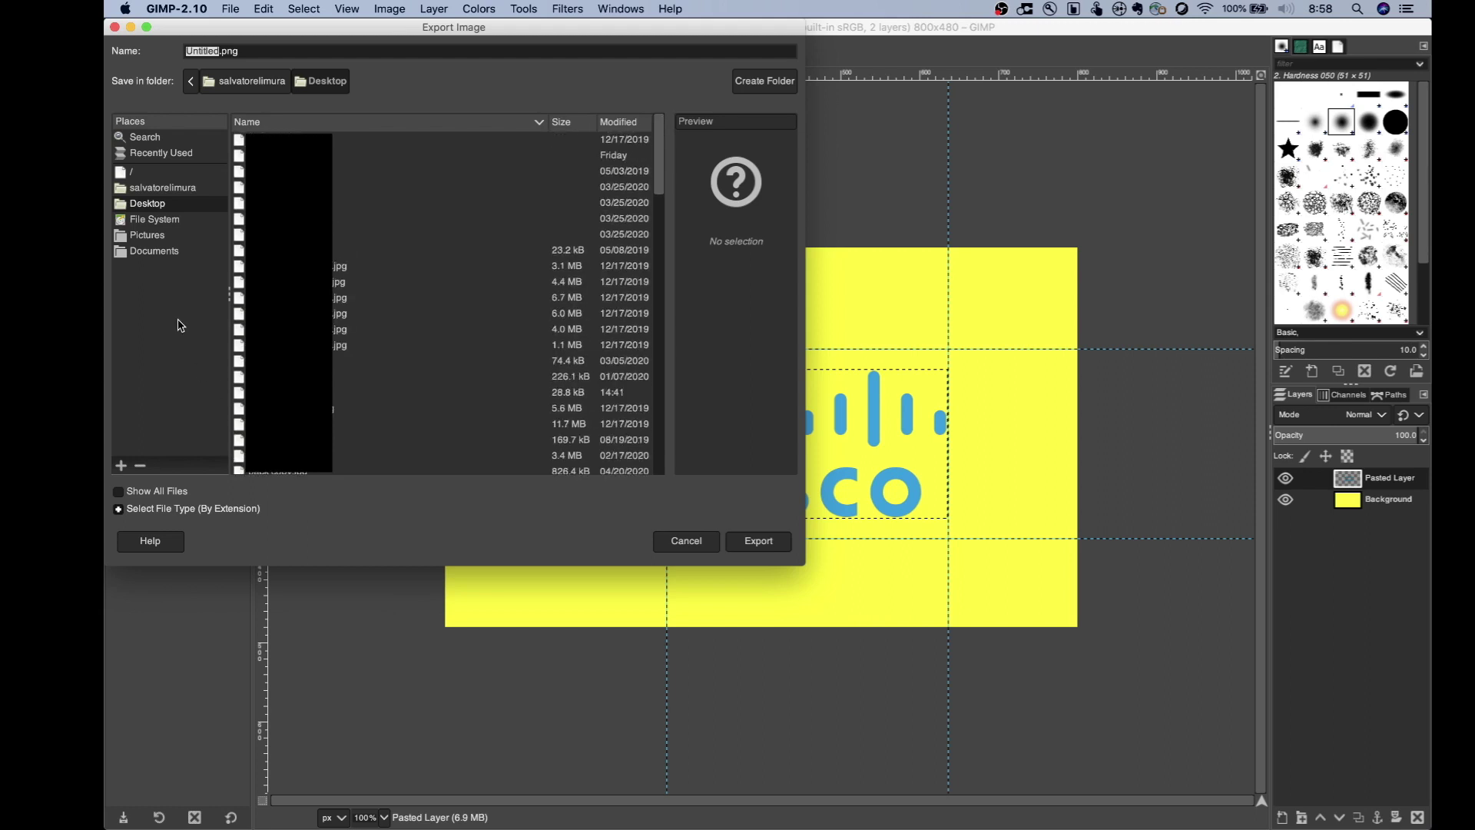
left_click(160, 511)
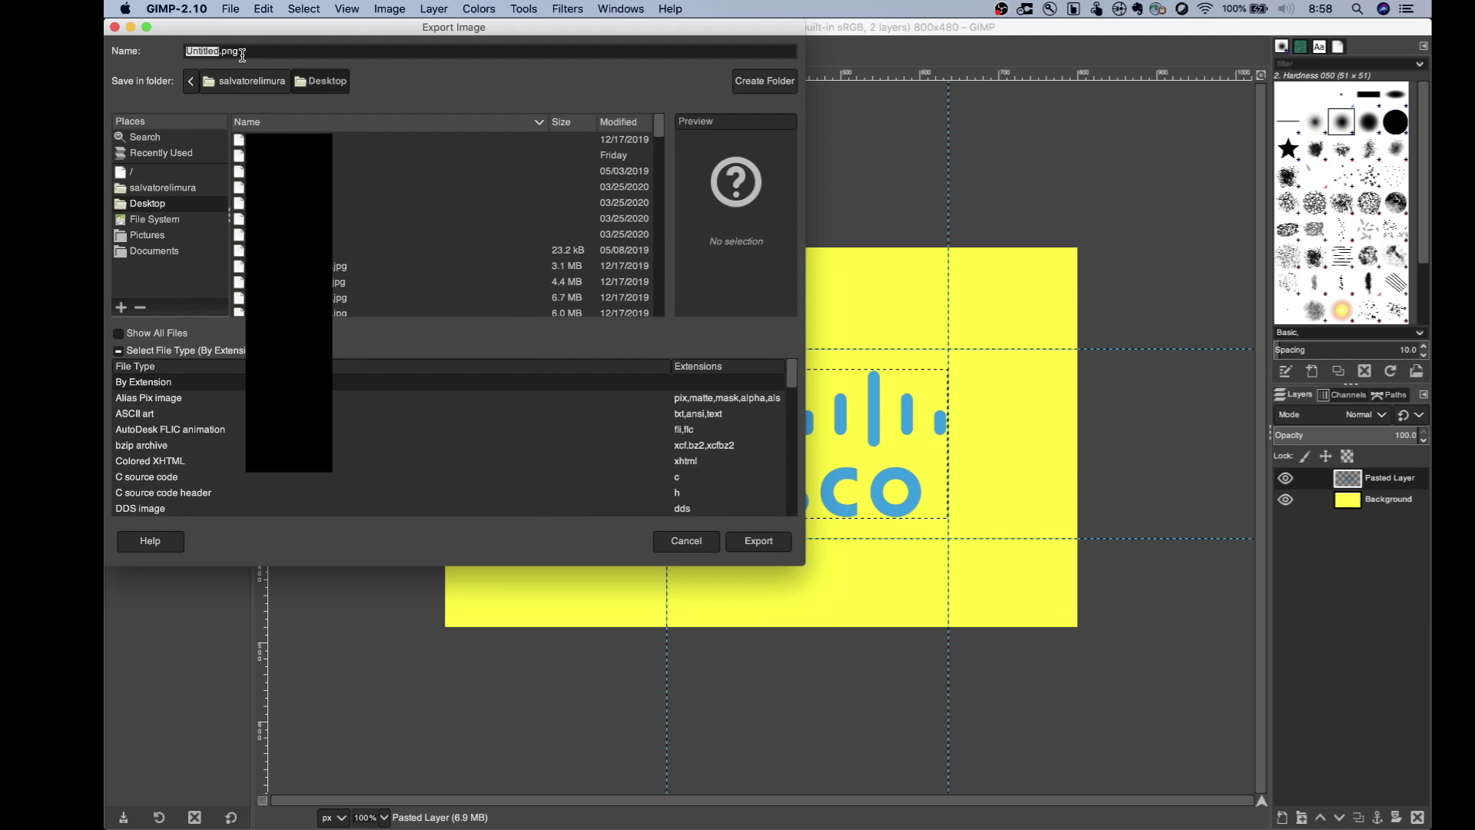
scroll(388, 454, "down", 5)
scroll(387, 453, "down", 3)
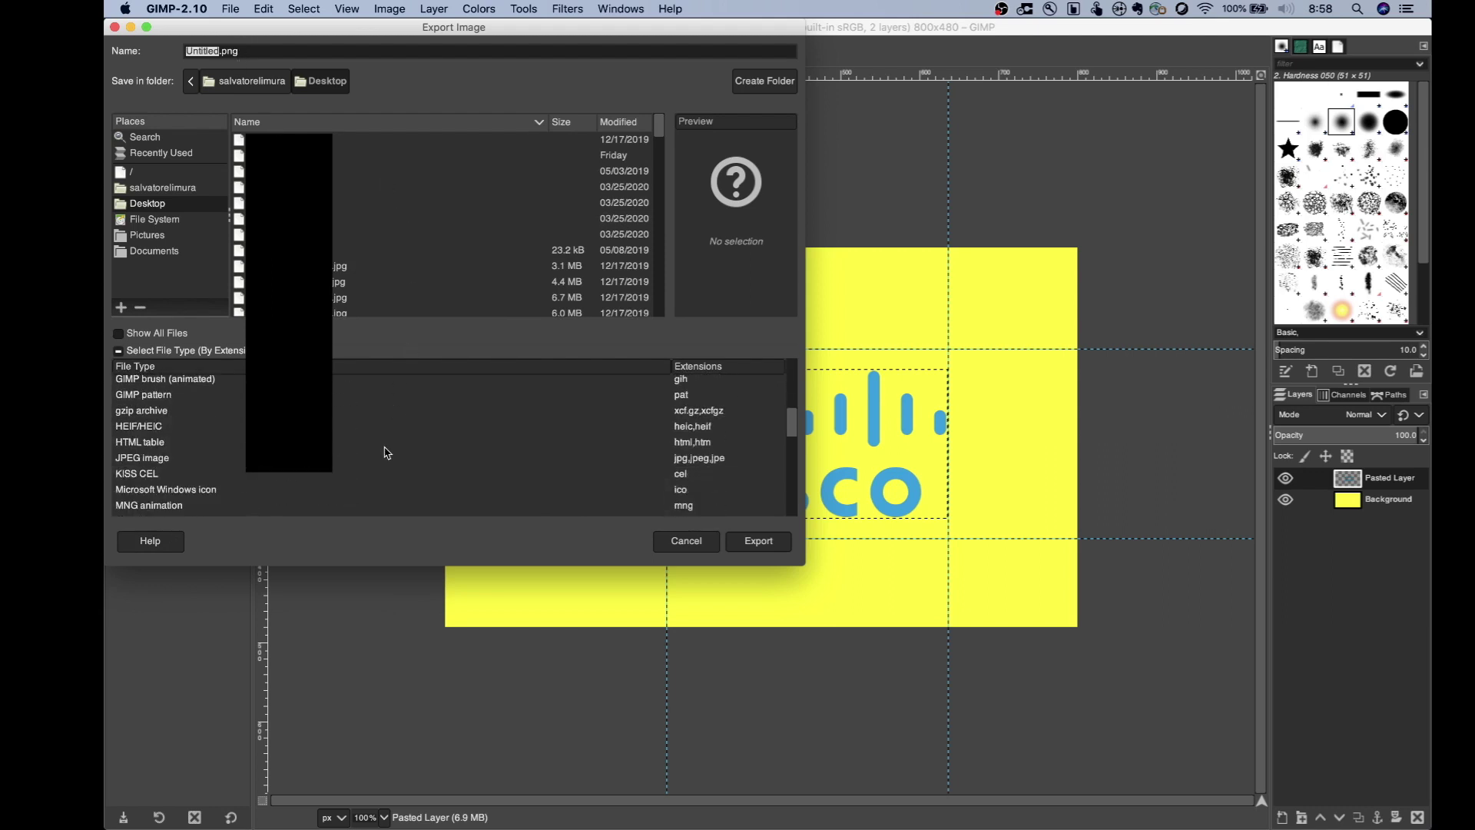
left_click(690, 461)
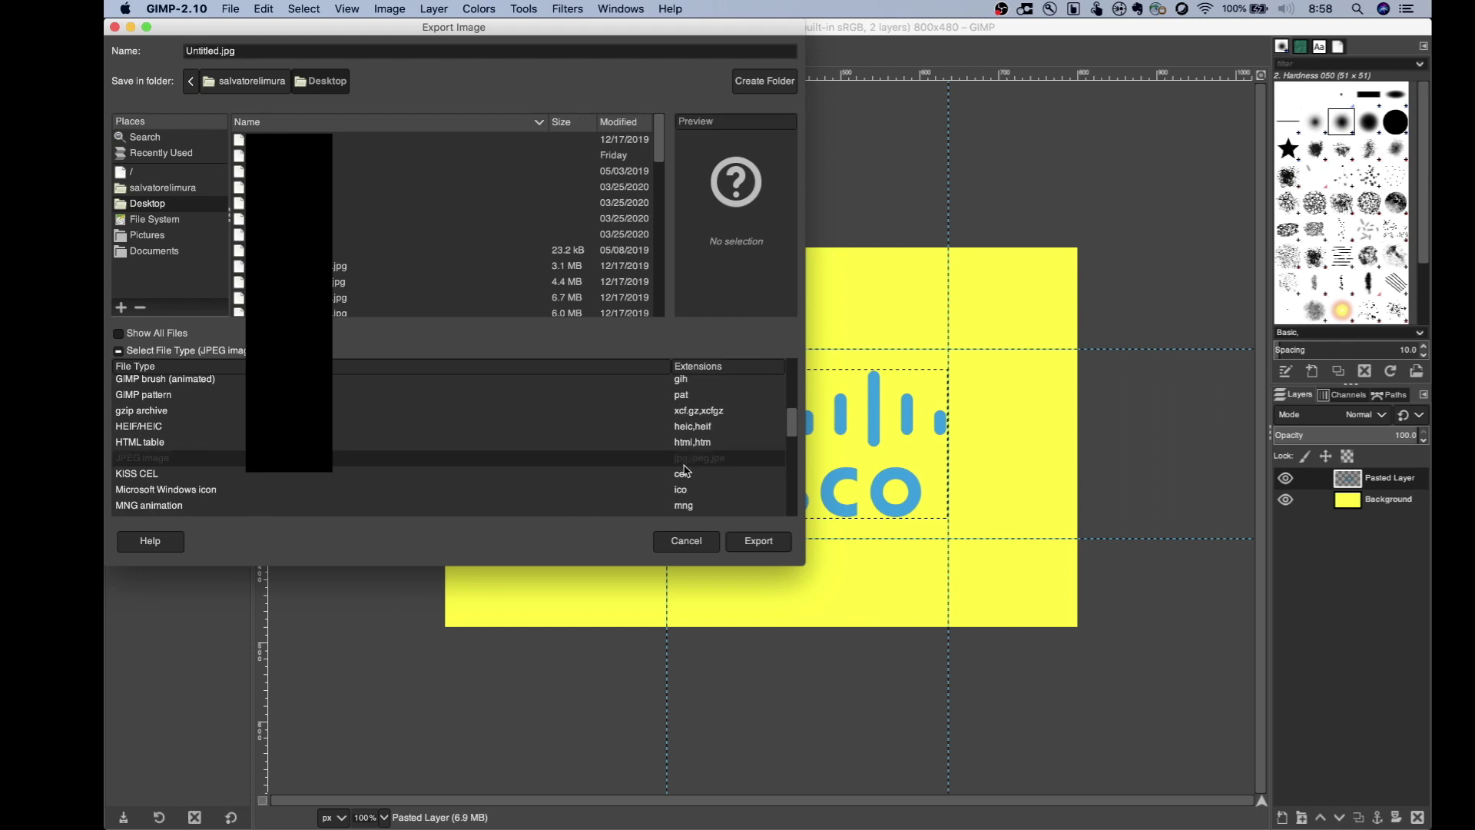
Name the export file BGLogo.jpg and export it as JPEG at quality 90
double_click(209, 52)
type("test")
key("BackSpace")
key("BackSpace")
key("BackSpace")
key("BackSpace")
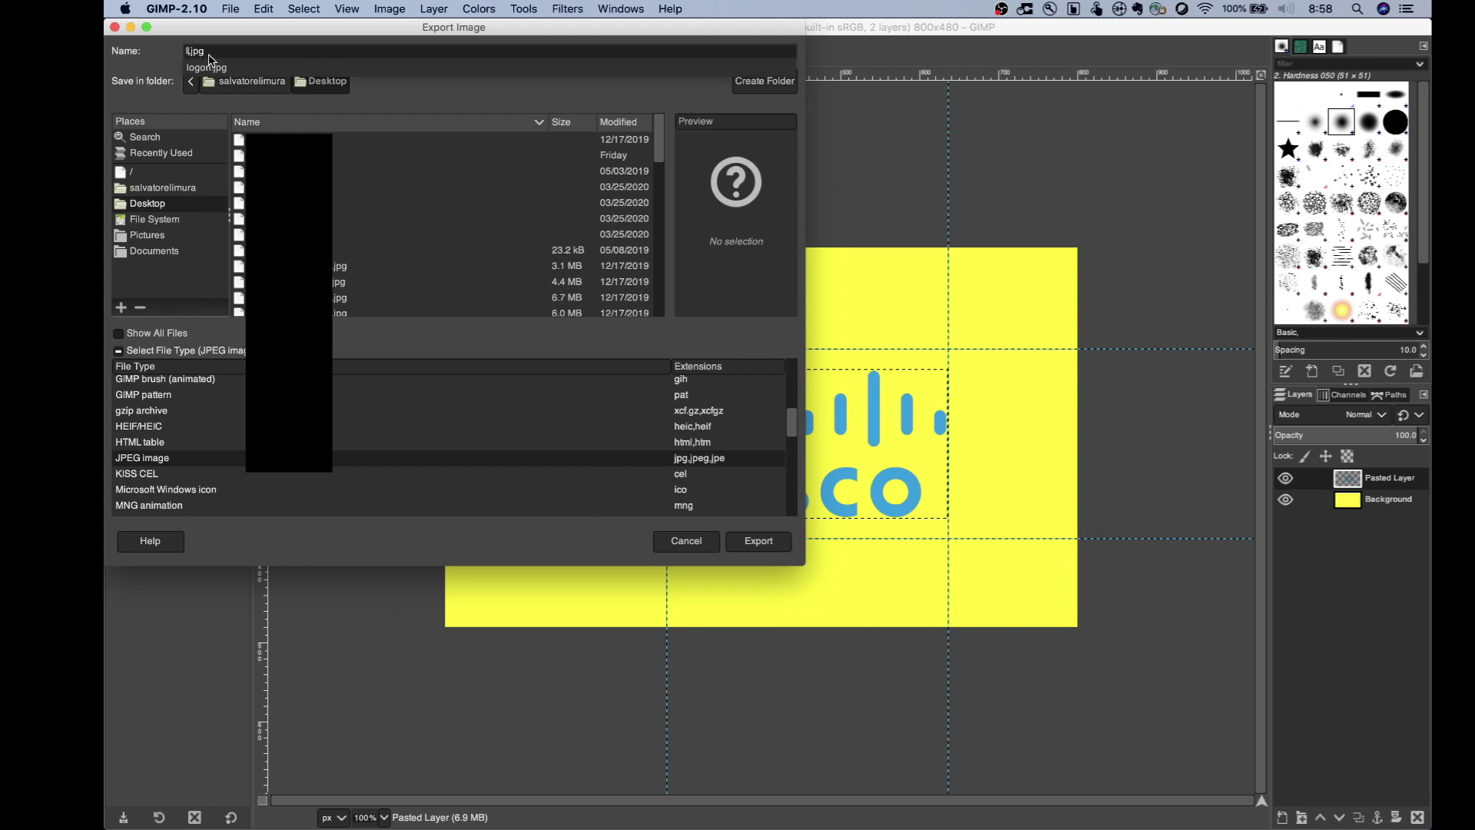
type("BGLo")
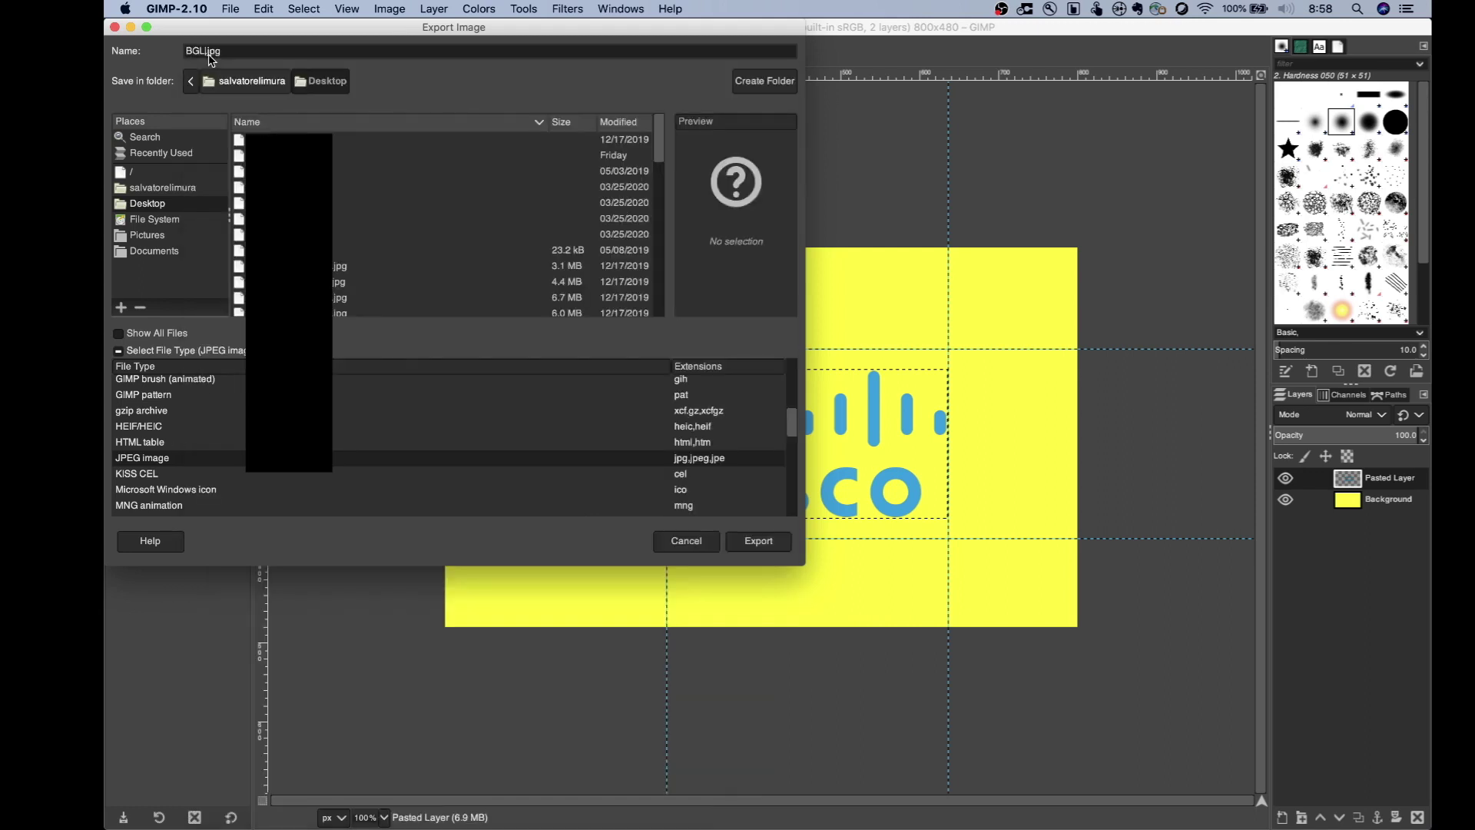
type("go")
left_click(751, 540)
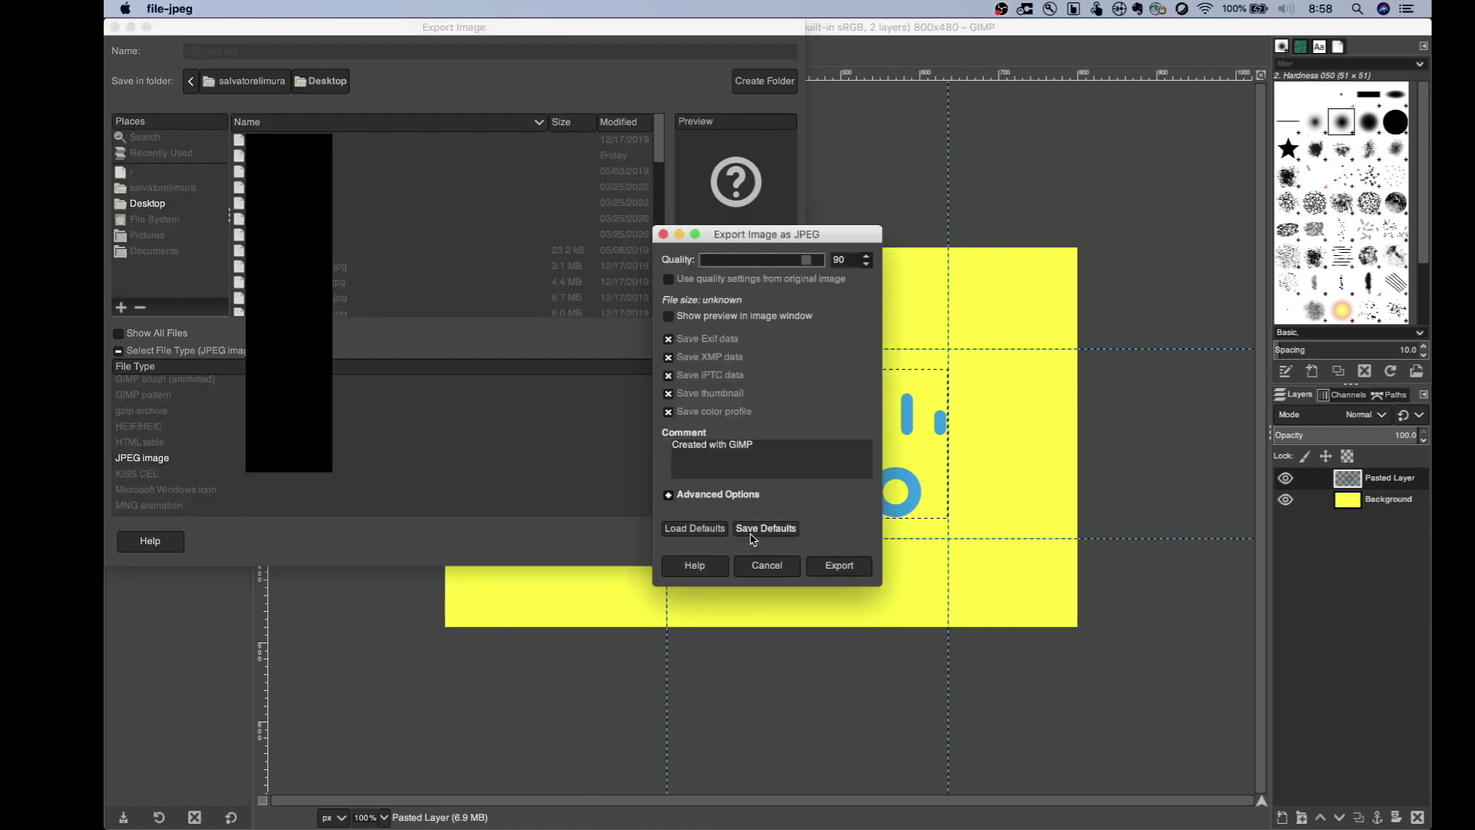
left_click(844, 573)
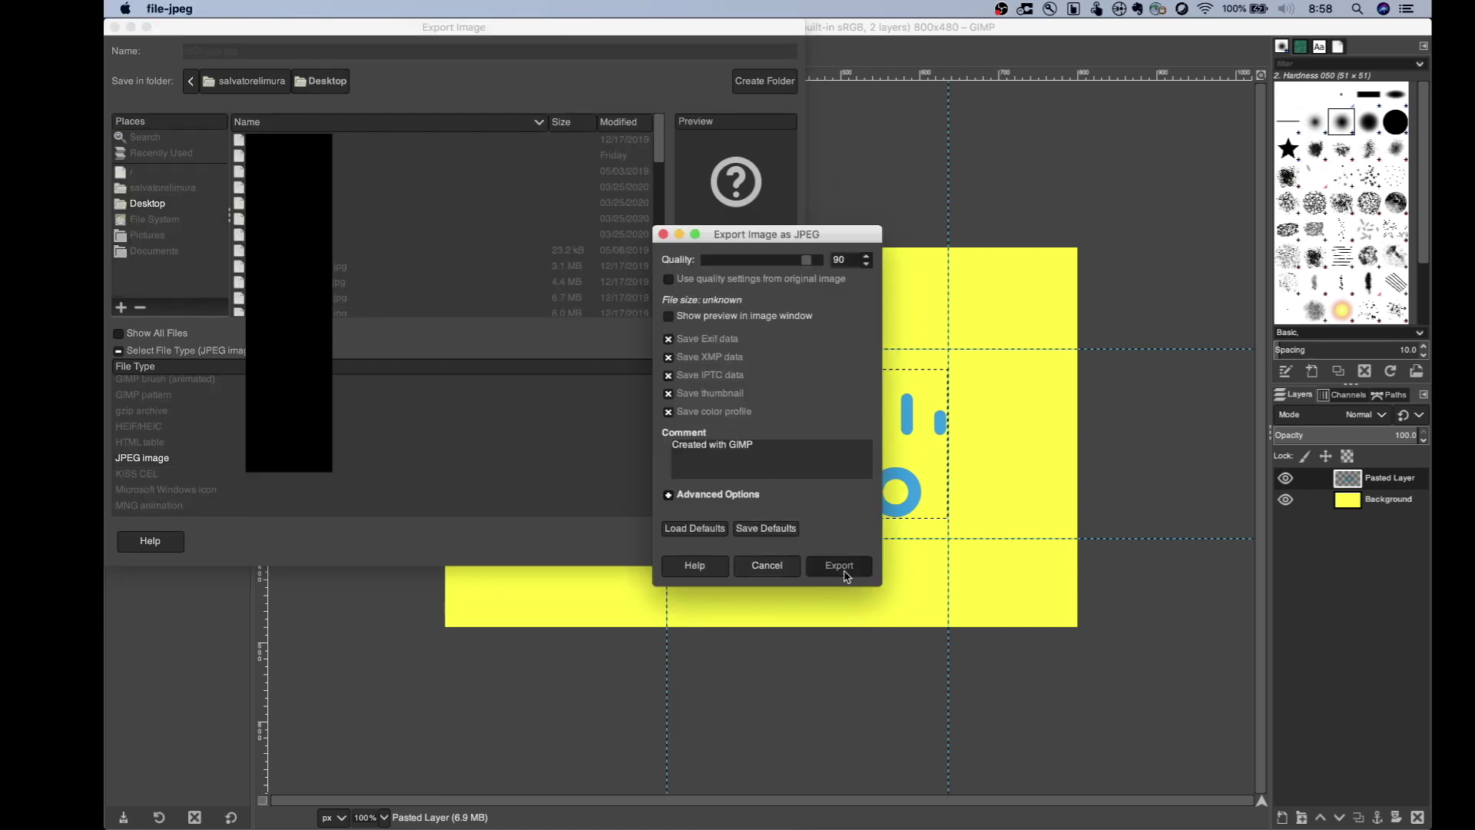